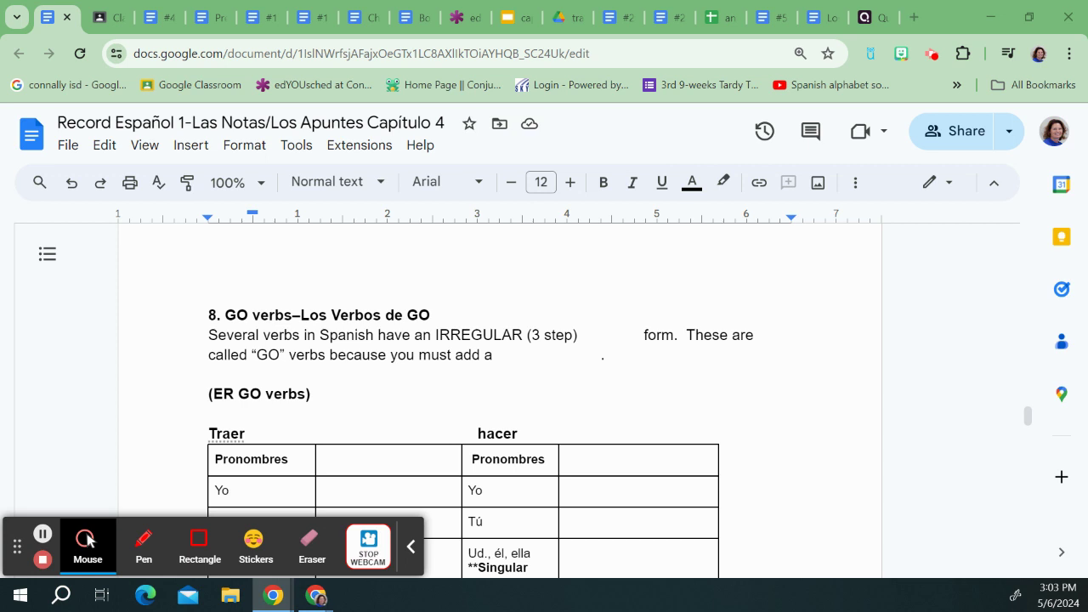
# Step: Type 'YO' and 'G o' into the blanks of the GO-verb explanation
pyautogui.click(603, 340)
pyautogui.write('YO')
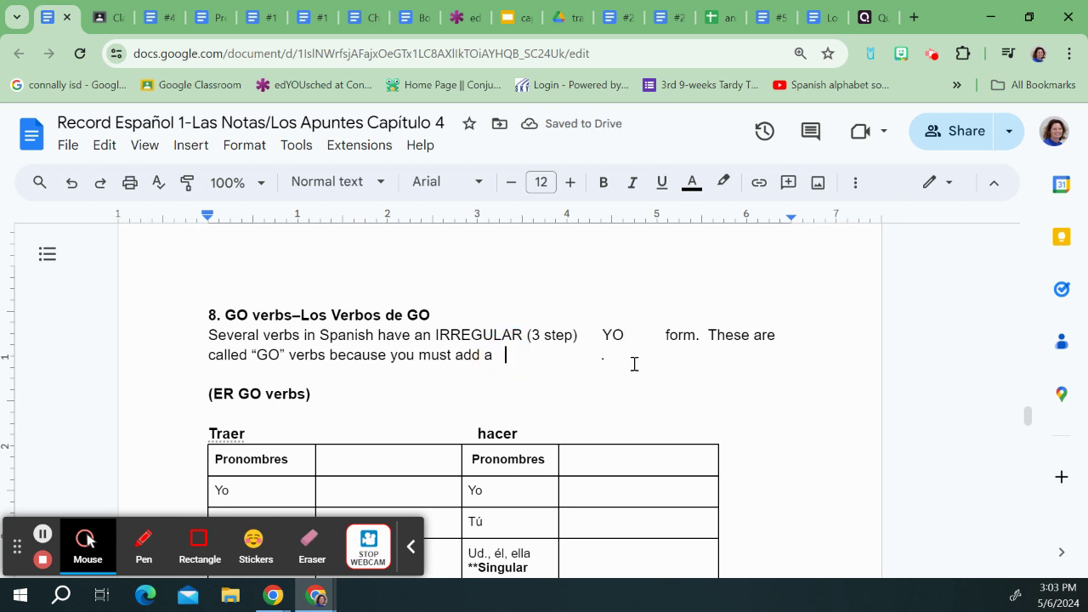
pyautogui.write('G')
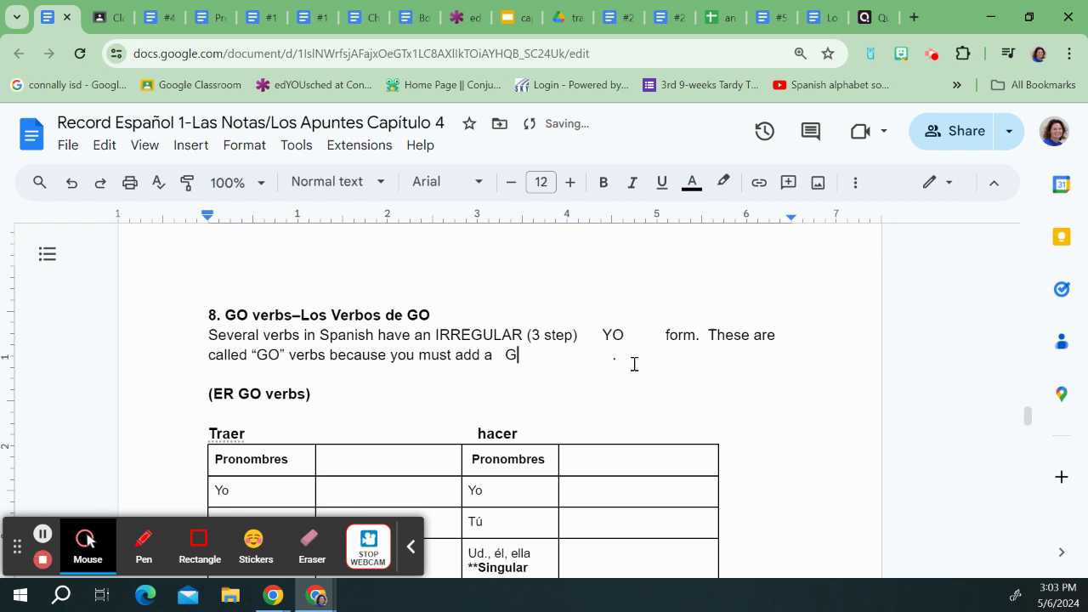
pyautogui.write(' o')
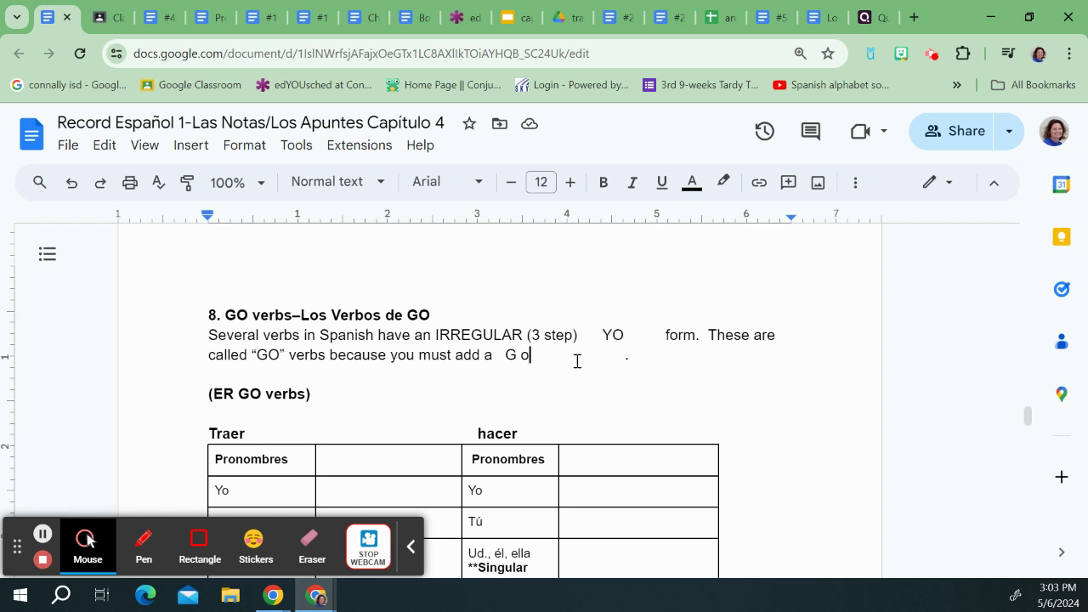
# Step: Add the meaning 'to bring' after the Traer heading
pyautogui.scroll(-2, 578, 362)
pyautogui.click(284, 347)
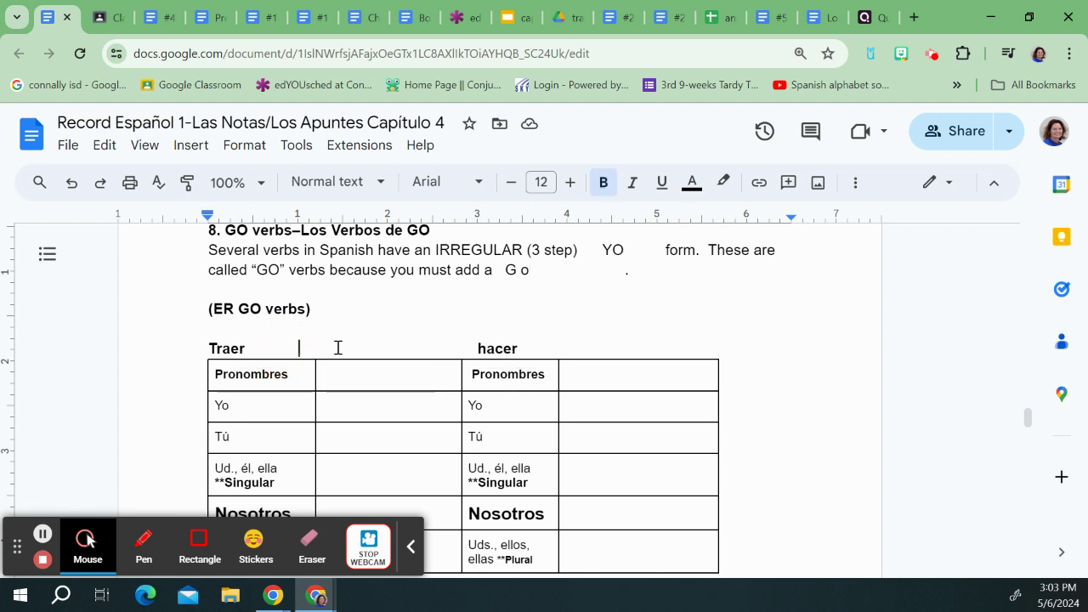
pyautogui.write('to bring')
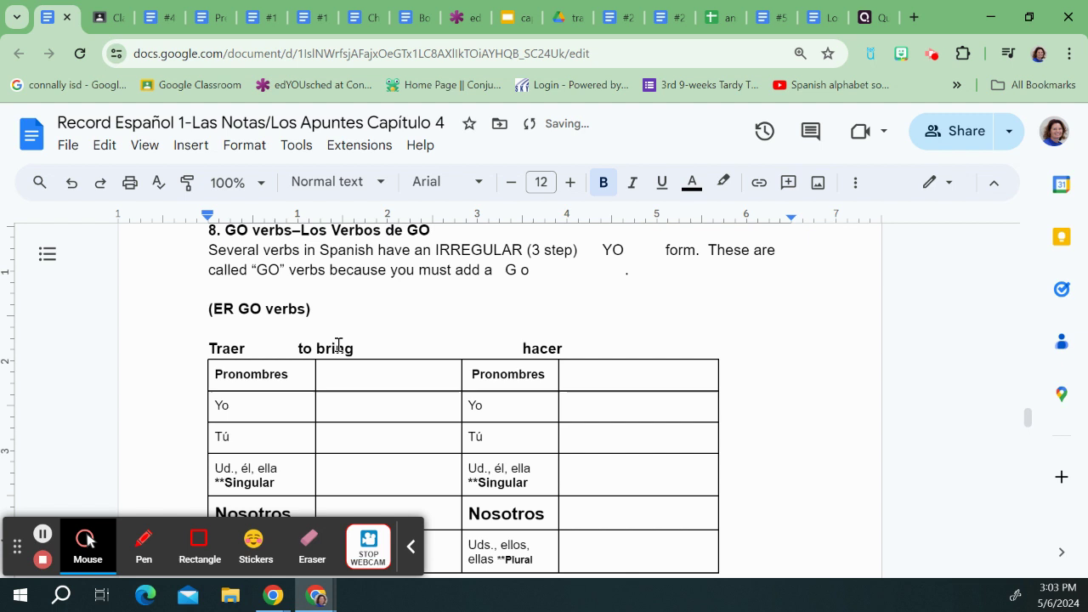
# Step: Put the stem 'Tra' into each of the five traer conjugation cells
pyautogui.moveTo(232, 351); pyautogui.dragTo(206, 353)
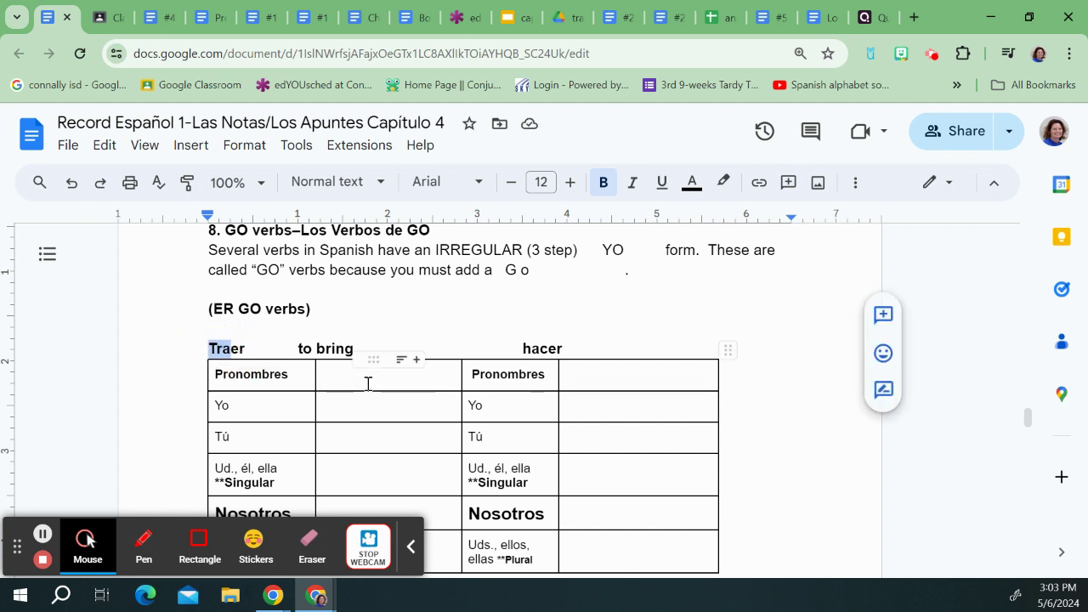
pyautogui.click(349, 406)
pyautogui.write('Tra')
pyautogui.click(370, 441)
pyautogui.write('Tra')
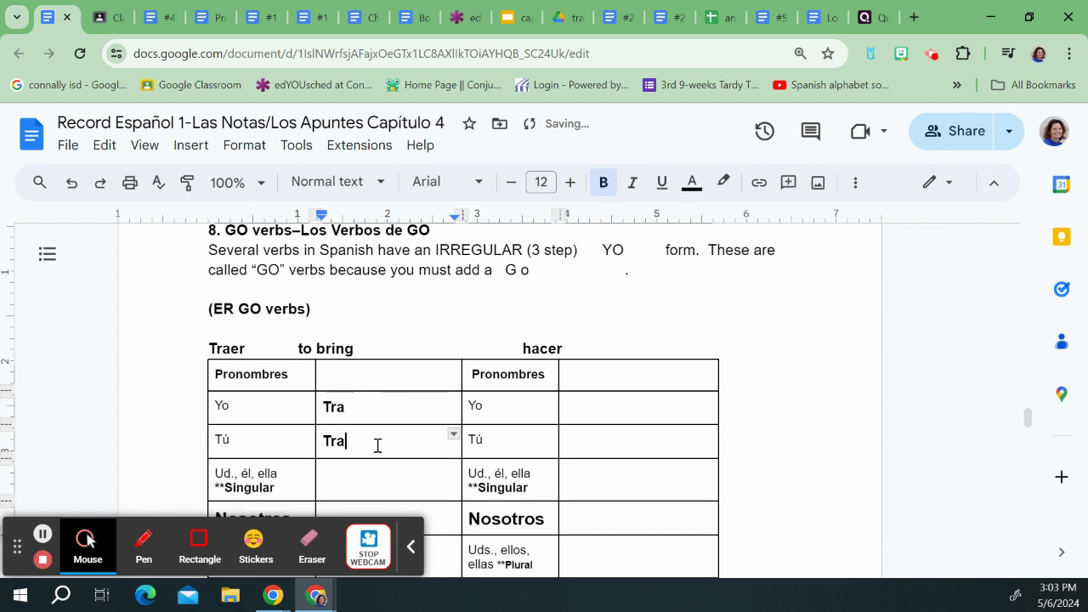
pyautogui.scroll(-3, 386, 430)
pyautogui.click(361, 302)
pyautogui.write('Tra')
pyautogui.click(355, 357)
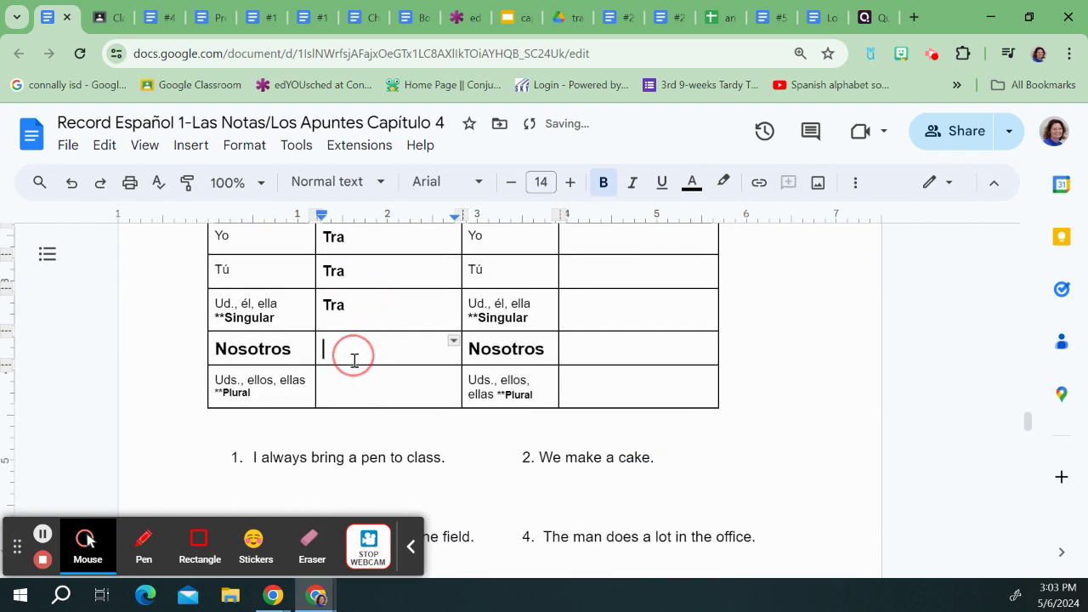
pyautogui.write('Tra')
pyautogui.click(357, 386)
pyautogui.write('Tra')
pyautogui.scroll(1, 395, 405)
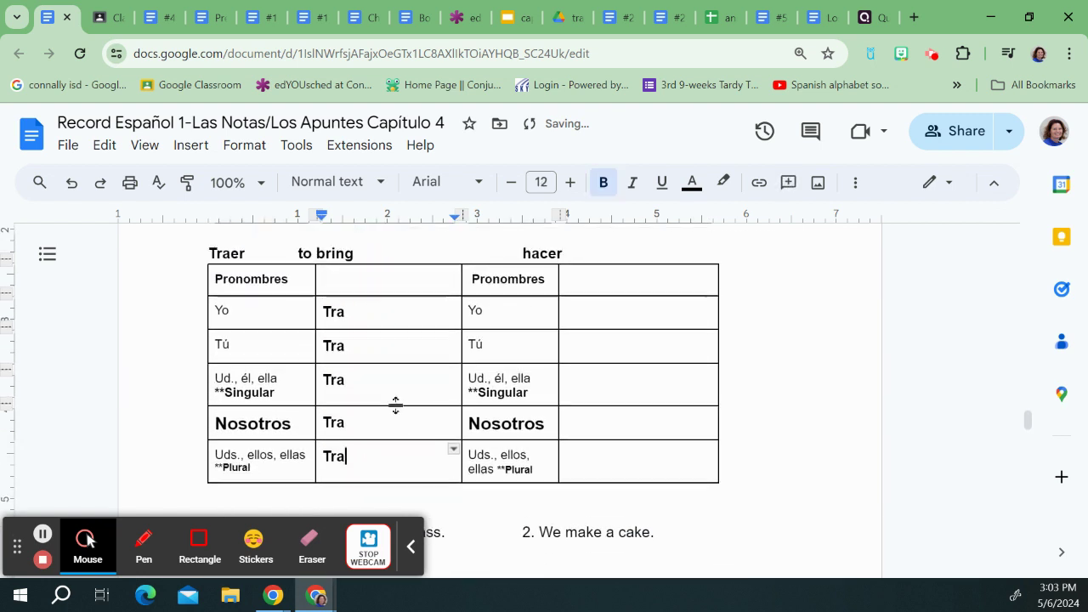
# Step: Add the endings o, es, e, emos, en to make Trao, Traes, Trae, Traemos, Traen
pyautogui.click(366, 330)
pyautogui.write('o')
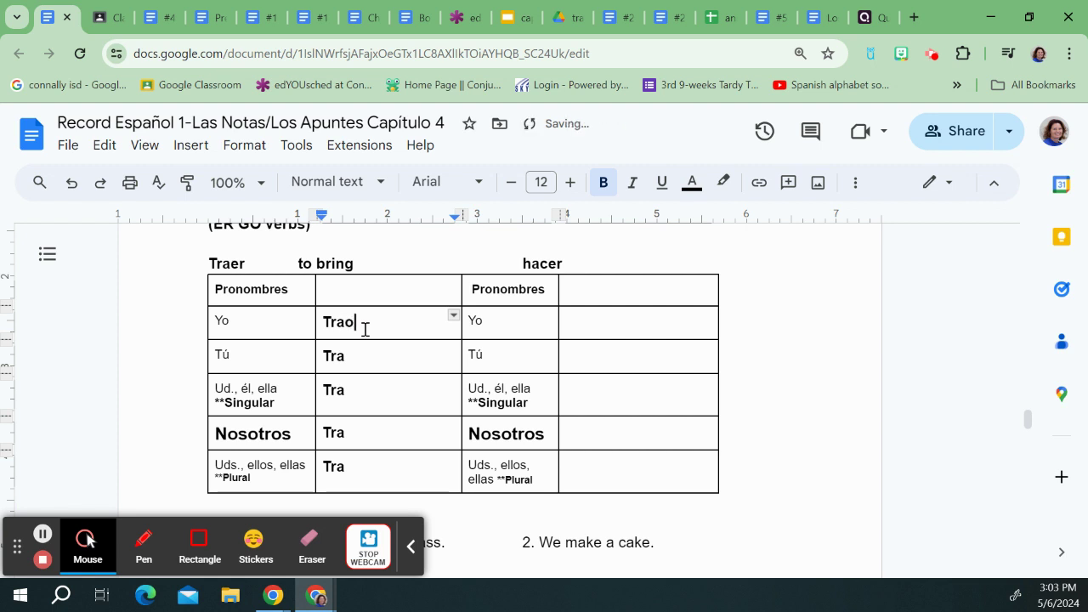
pyautogui.press('Down')
pyautogui.write('es')
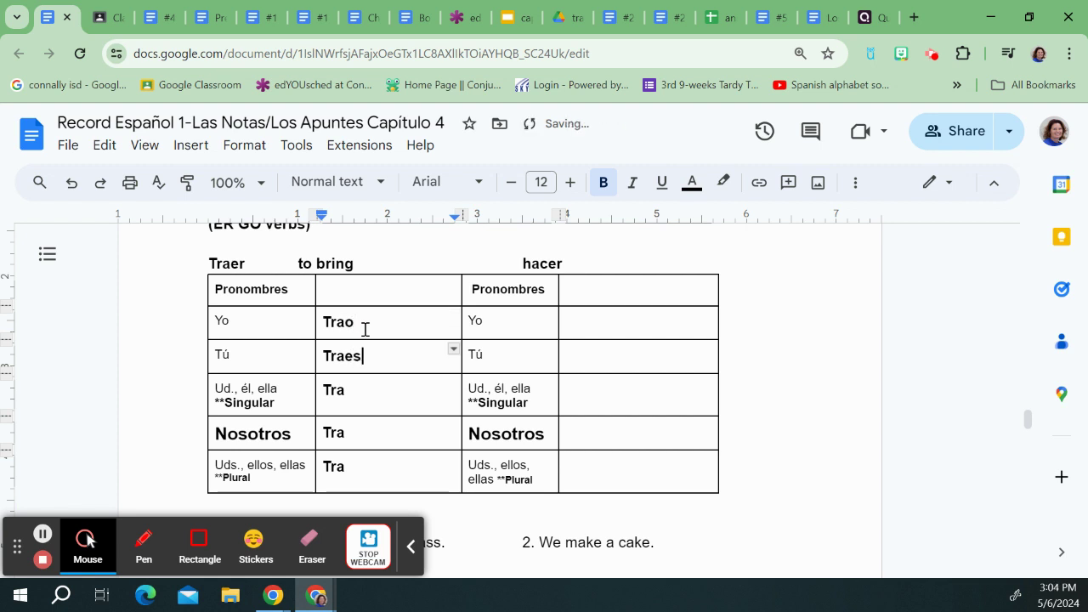
pyautogui.press('Down')
pyautogui.write('e')
pyautogui.press('Down')
pyautogui.write('emos')
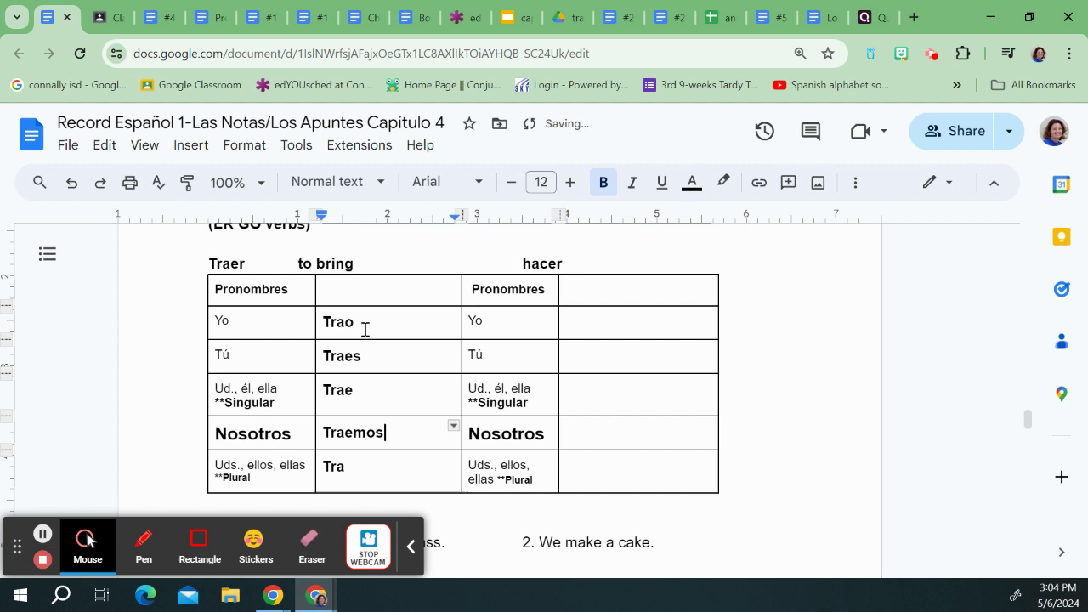
pyautogui.press('Down')
pyautogui.write('en')
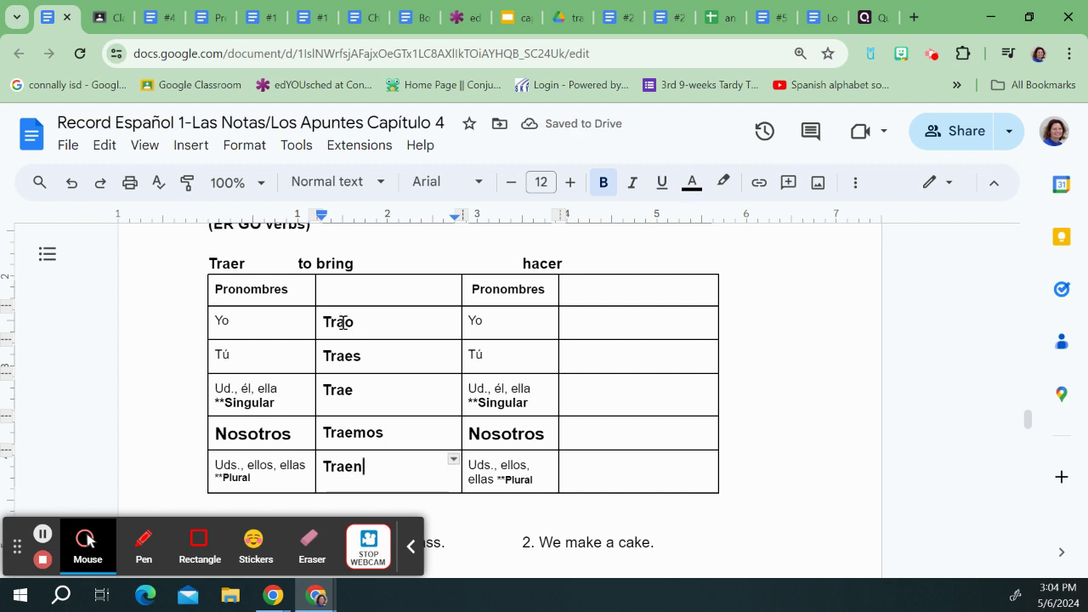
# Step: Change the traer Yo cell to read 'TraIGo–I bringo'
pyautogui.click(346, 322)
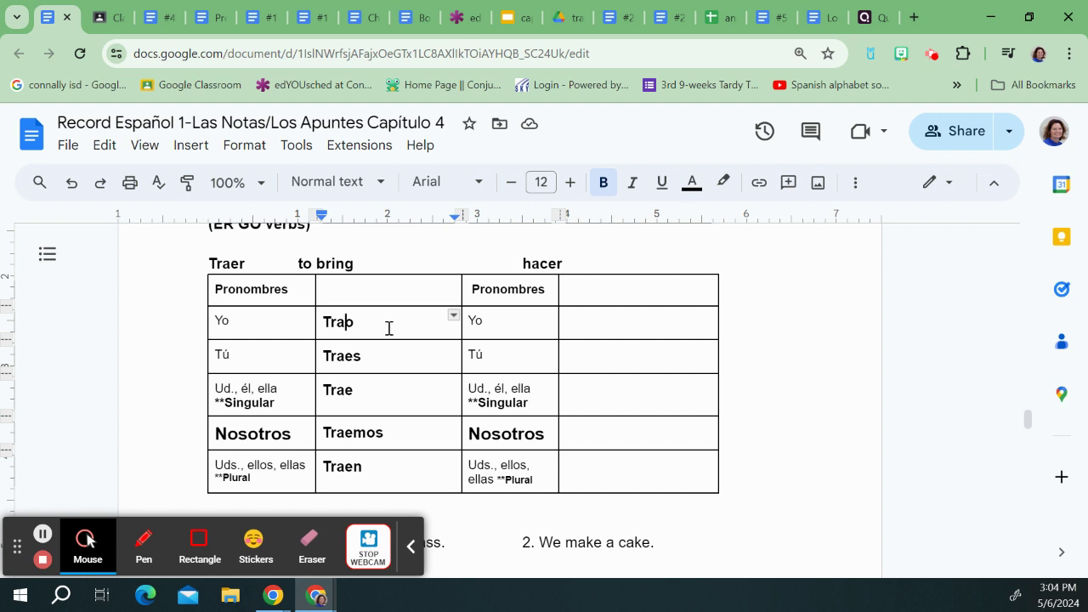
pyautogui.write('iG')
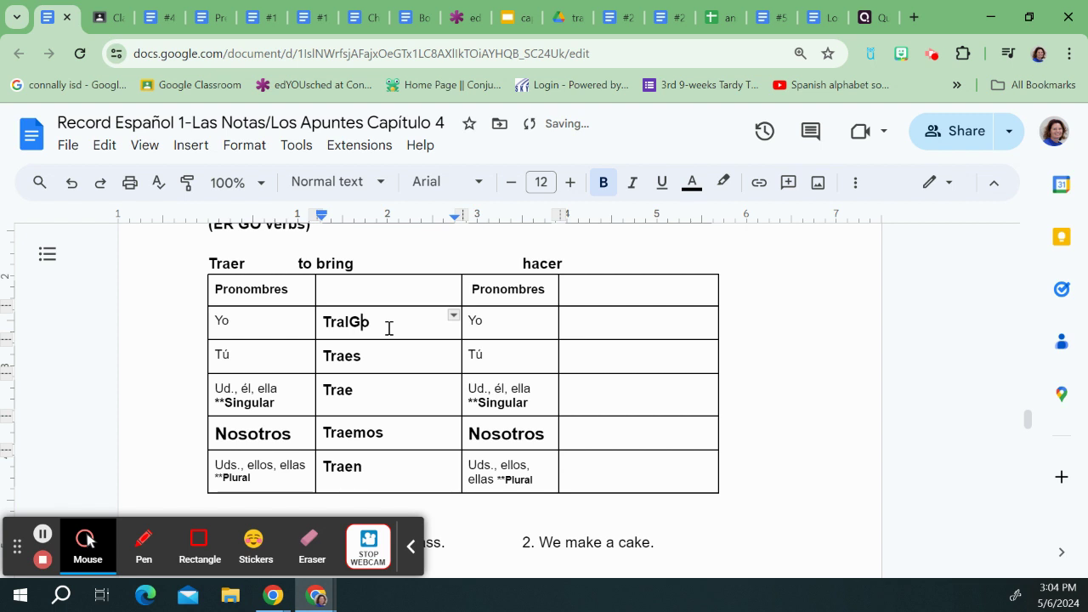
pyautogui.click(389, 328)
pyautogui.write('-I bringo')
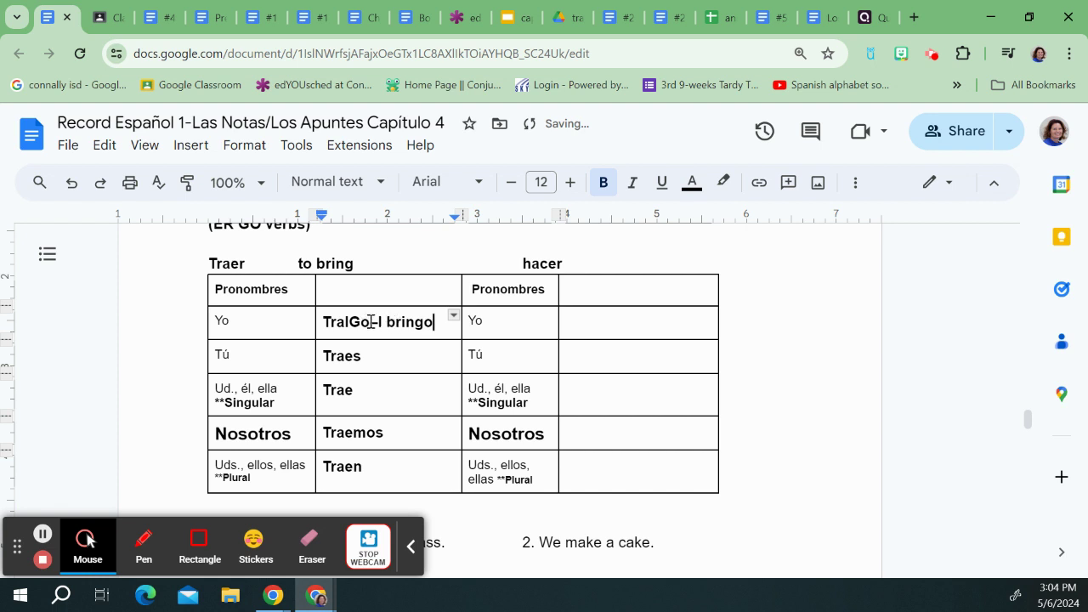
# Step: Colour the G in TraIGo red
pyautogui.moveTo(374, 327); pyautogui.dragTo(348, 326)
pyautogui.click(351, 323)
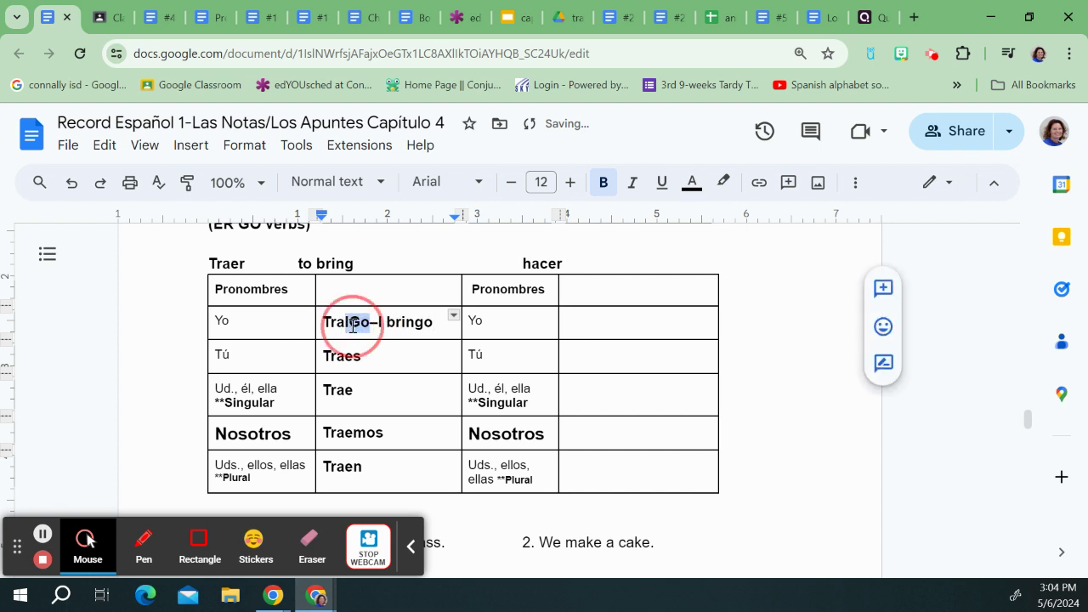
pyautogui.click(360, 322)
pyautogui.moveTo(360, 322)
pyautogui.mouseDown()
pyautogui.moveTo(348, 322)
pyautogui.moveTo(362, 322)
pyautogui.mouseUp()
pyautogui.click(692, 181)
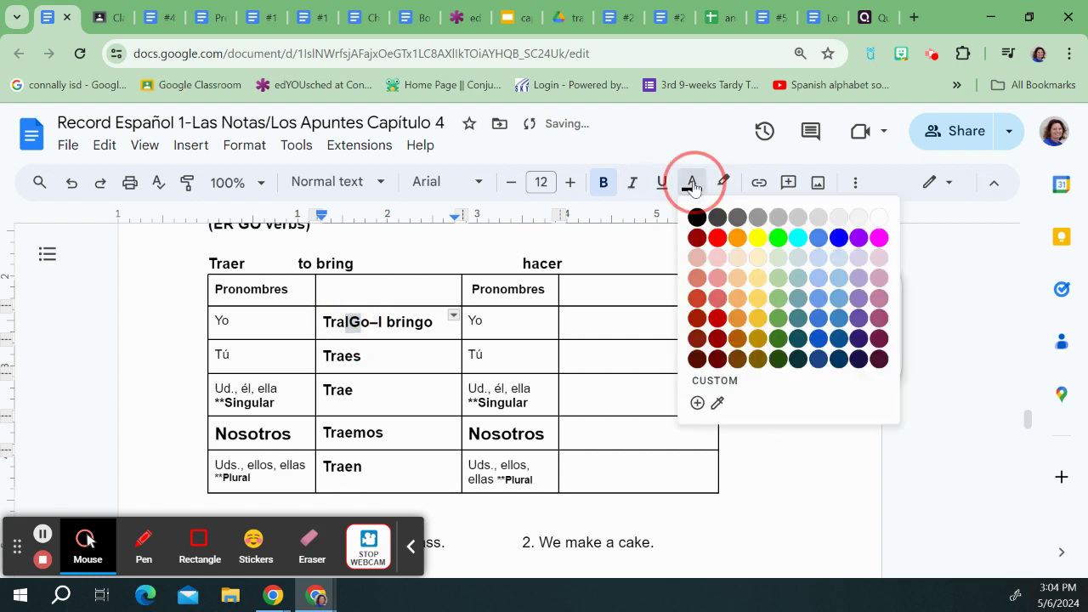
pyautogui.click(722, 241)
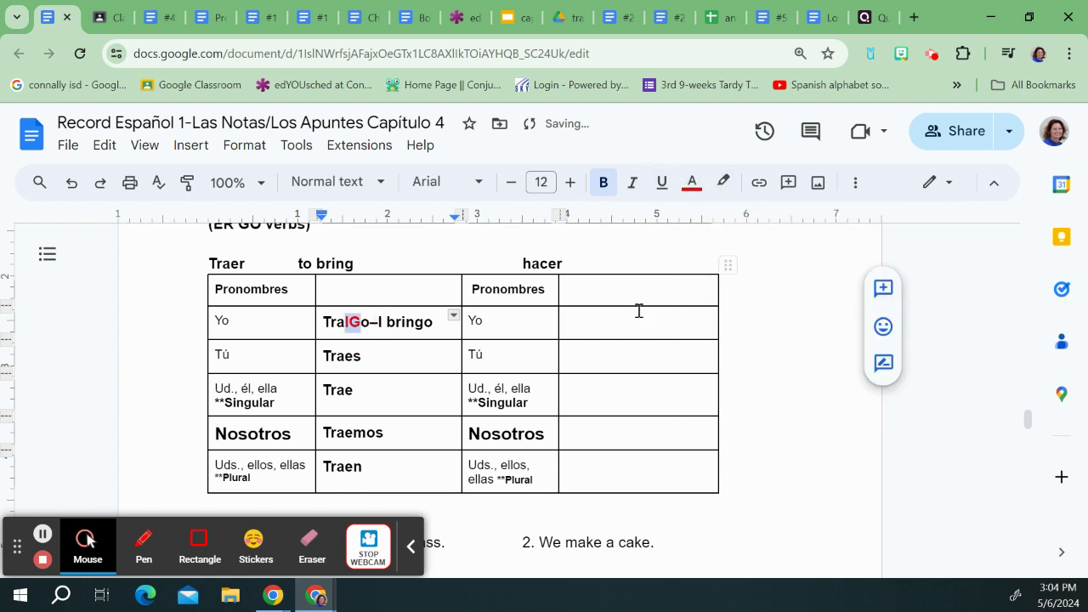
pyautogui.click(419, 414)
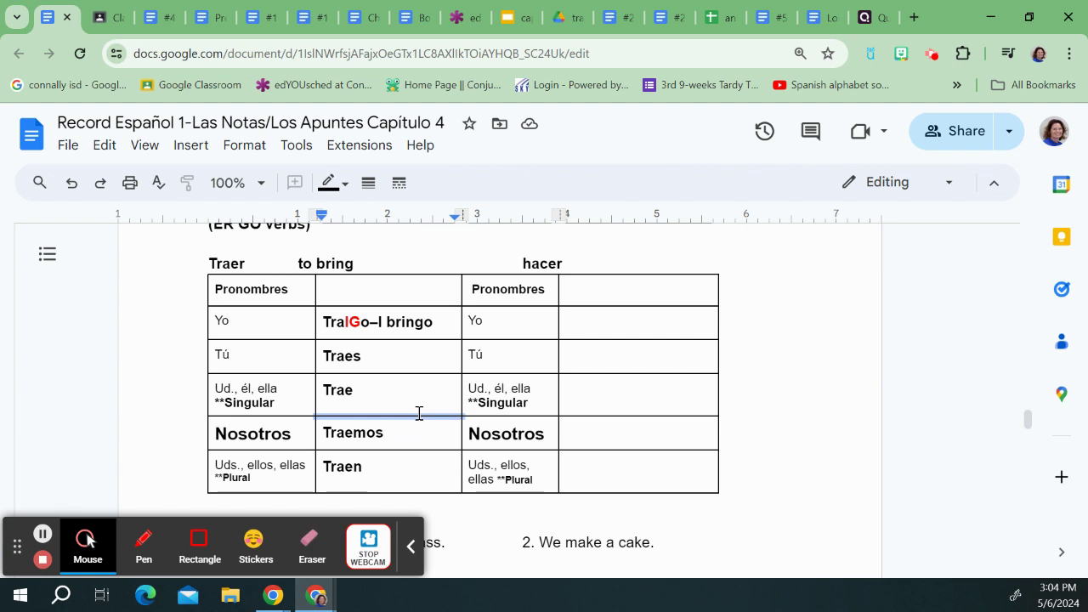
# Step: Add 'Siempre traigo una pluma a la clase.' under sentence 1, correcting un to una
pyautogui.scroll(-2, 419, 413)
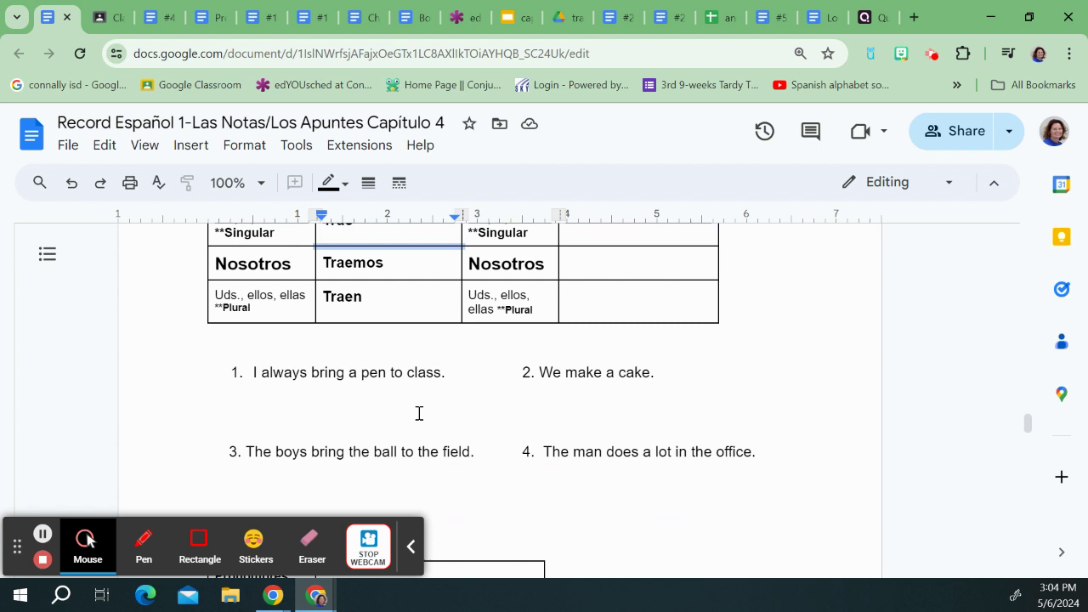
pyautogui.click(270, 414)
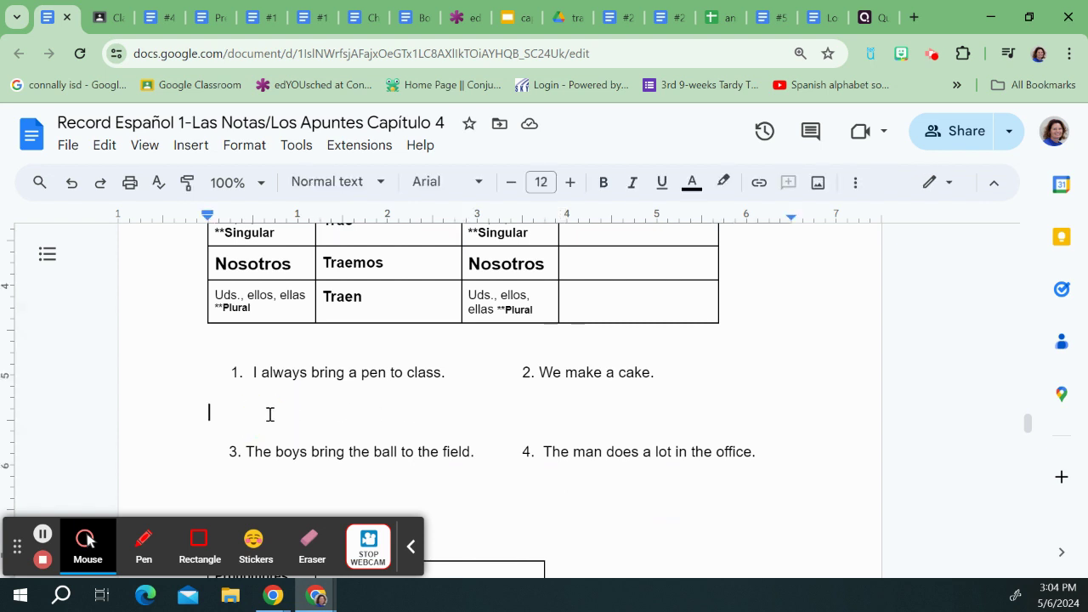
pyautogui.write('Siemp')
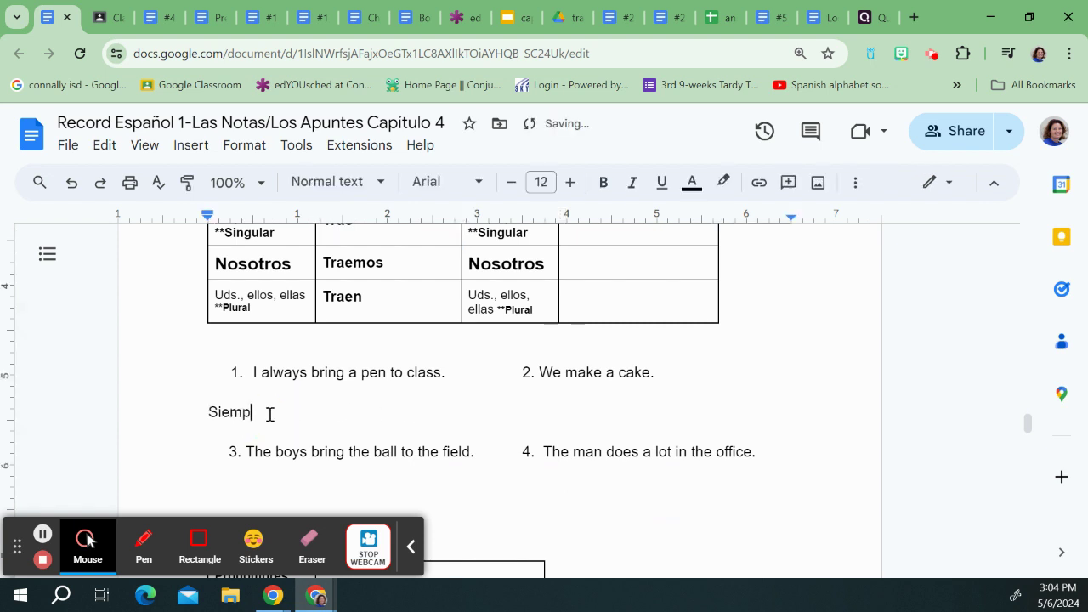
pyautogui.write('re traigo un pluma a la clase.')
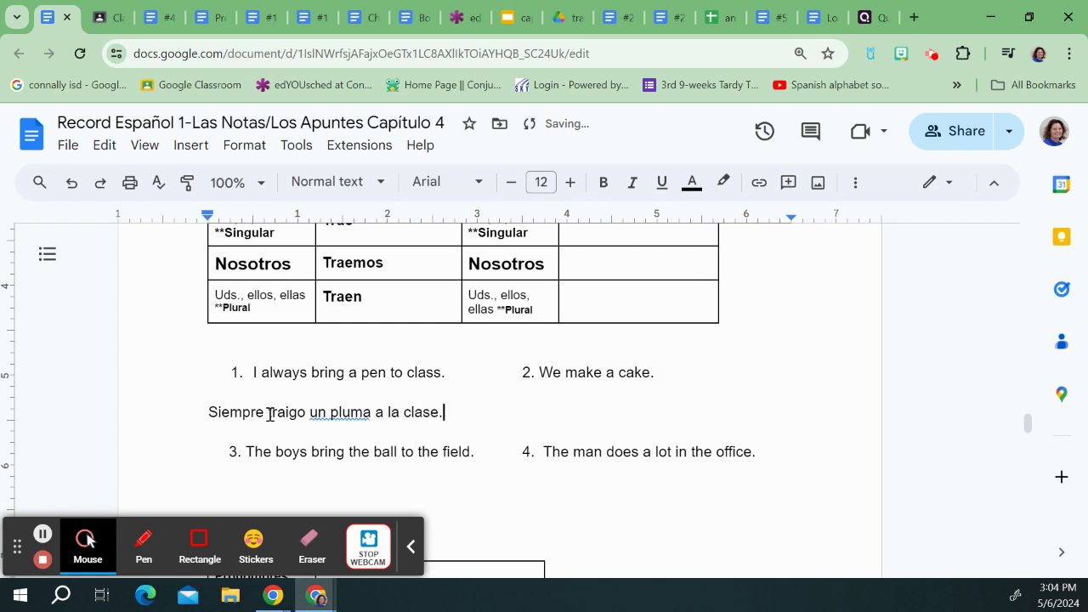
pyautogui.scroll(-1, 263, 425)
pyautogui.click(316, 326)
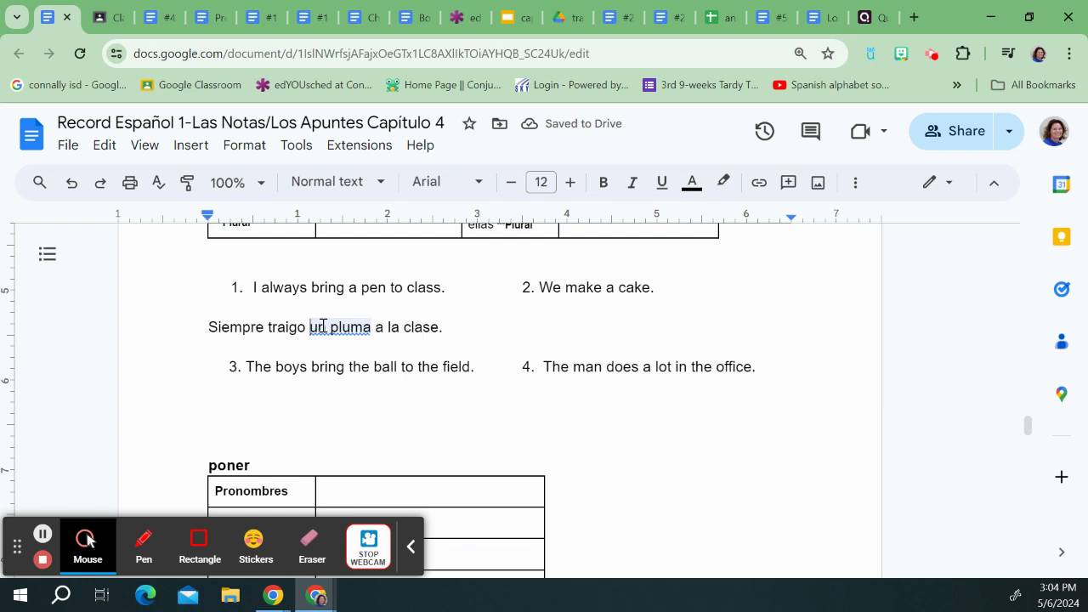
pyautogui.click(352, 300)
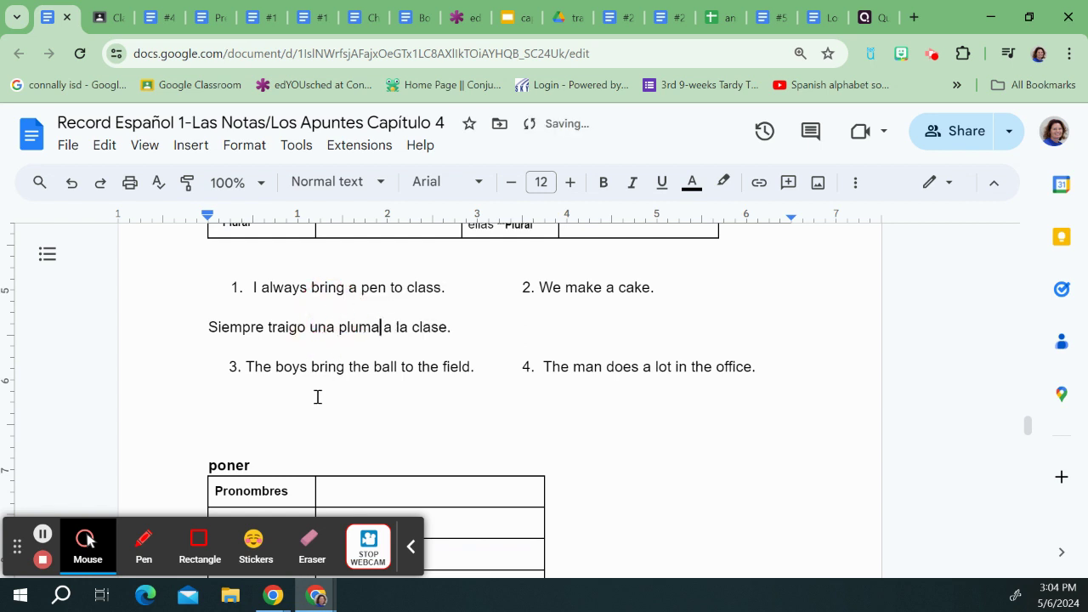
# Step: Add 'Los niños traen la pelota al campo' under sentence 3
pyautogui.click(317, 397)
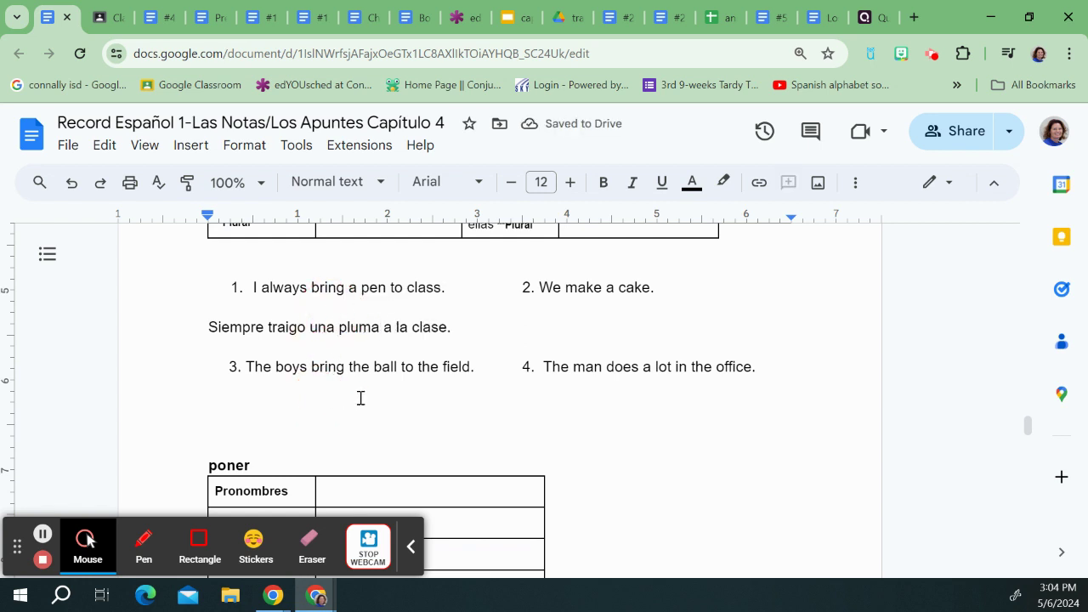
pyautogui.write('Los nin')
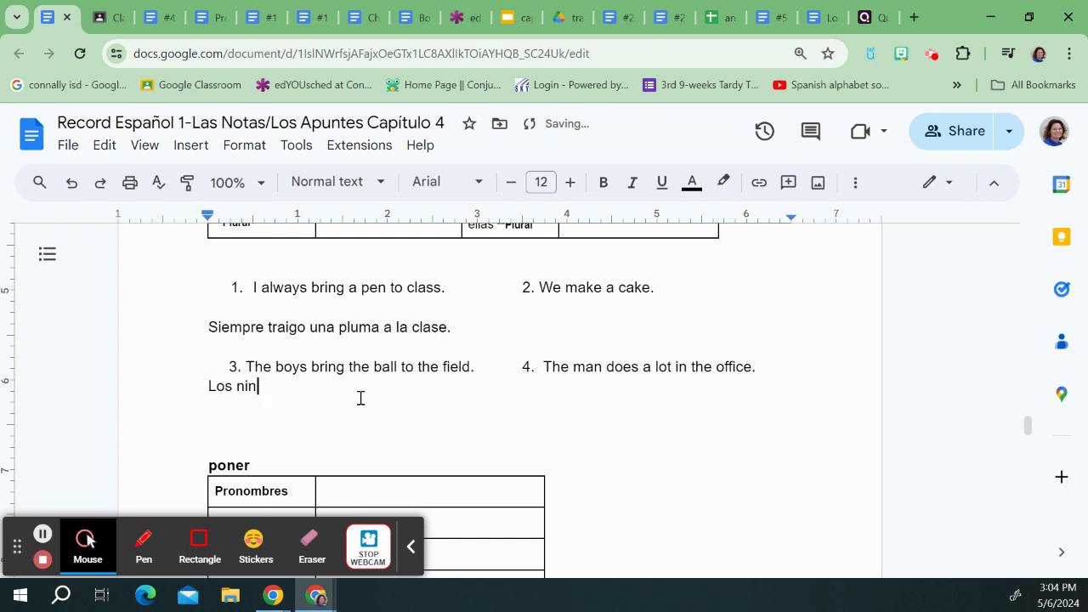
pyautogui.press('BackSpace')
pyautogui.write('ños traen la pelota al campo.')
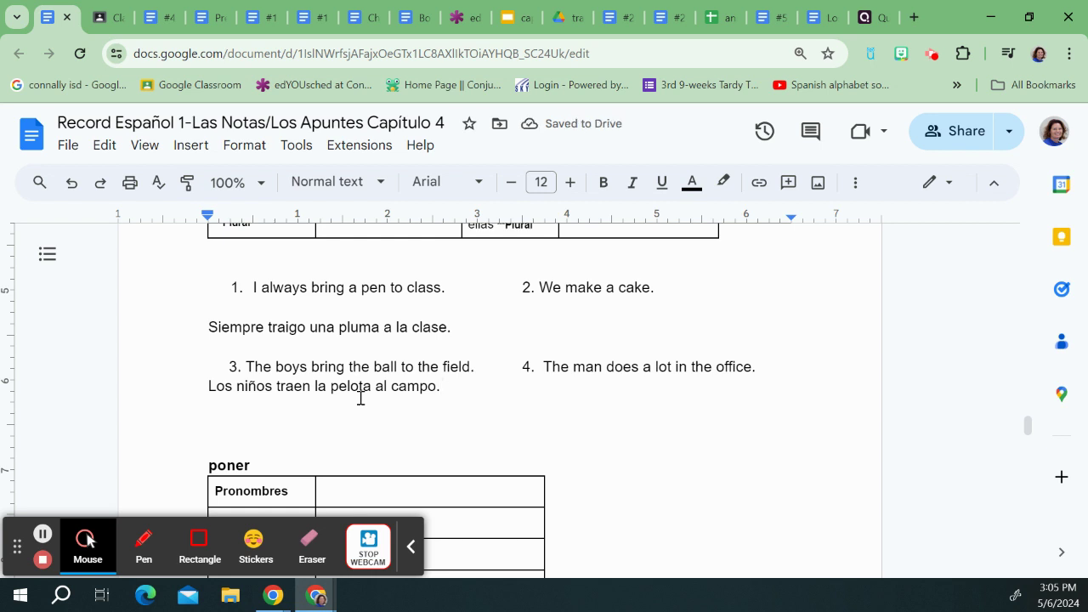
# Step: Add the meaning '–to do/make' after the hacer heading
pyautogui.scroll(4, 570, 420)
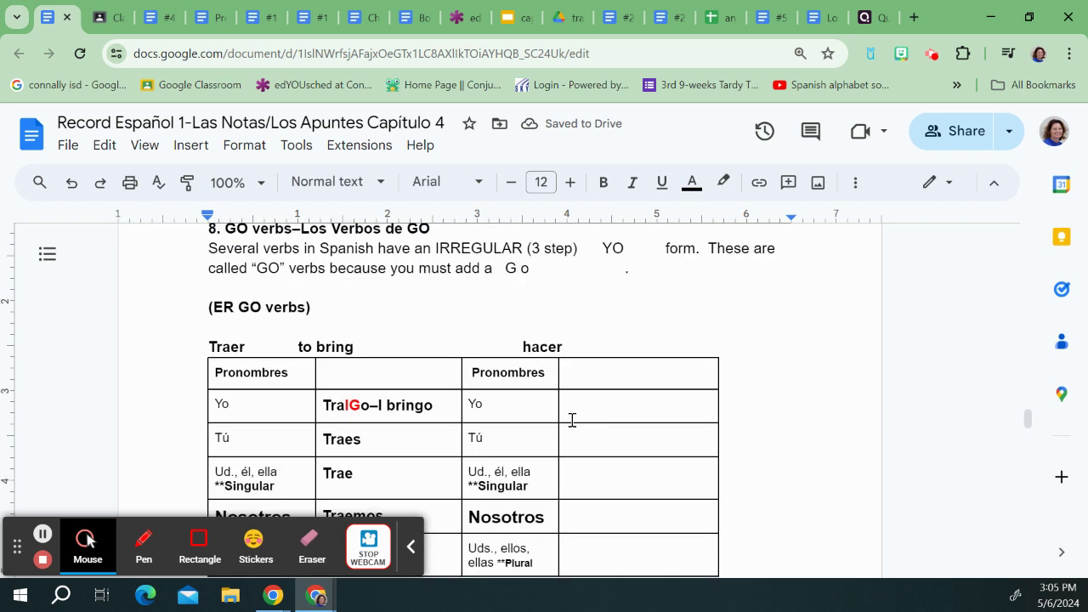
pyautogui.scroll(1, 572, 420)
pyautogui.click(582, 434)
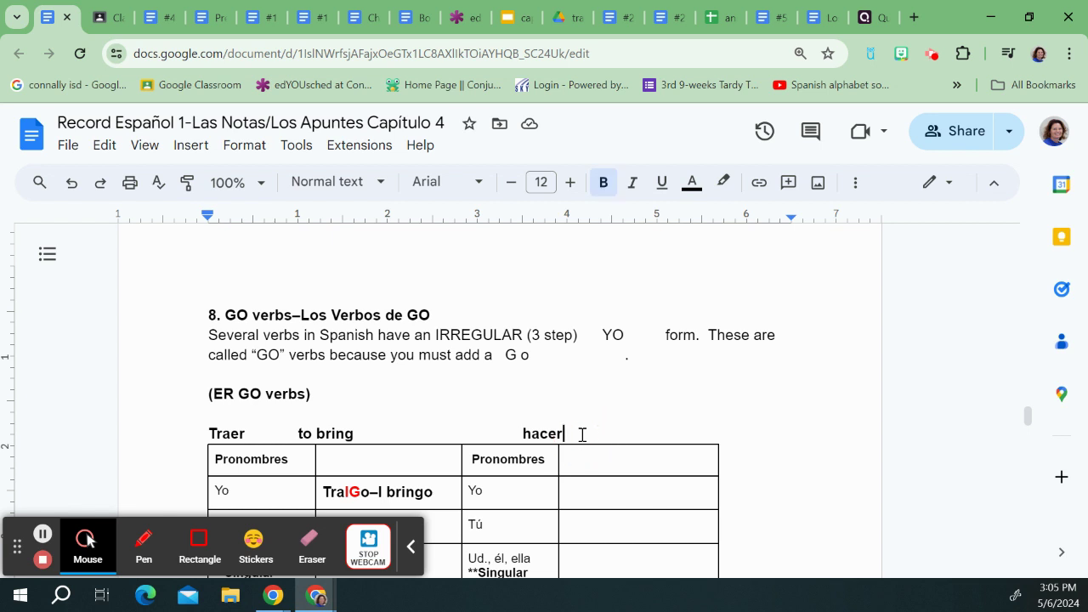
pyautogui.write('–to do')
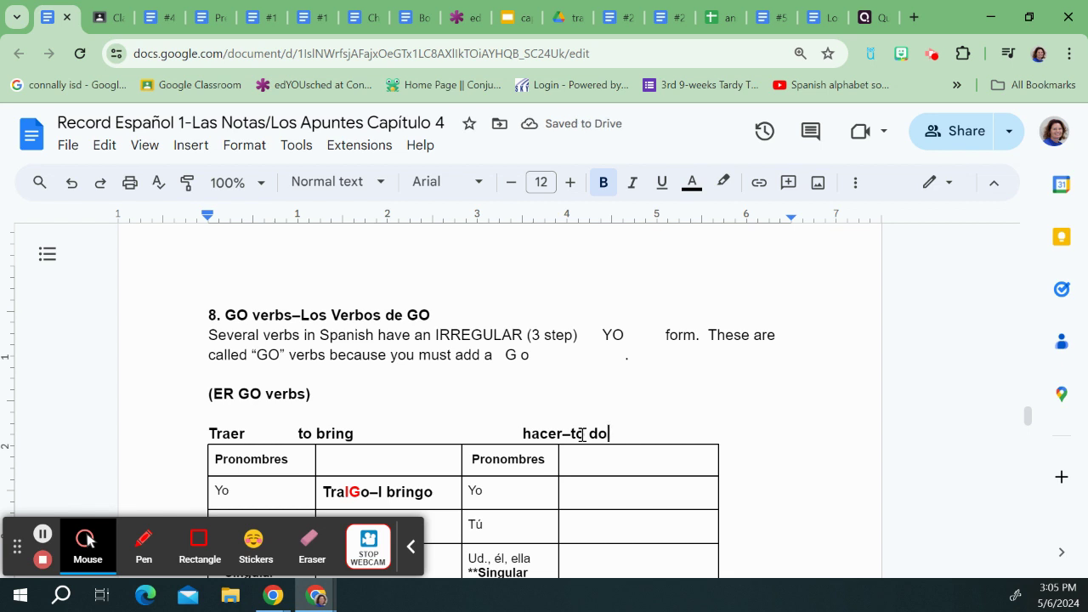
pyautogui.write('/make')
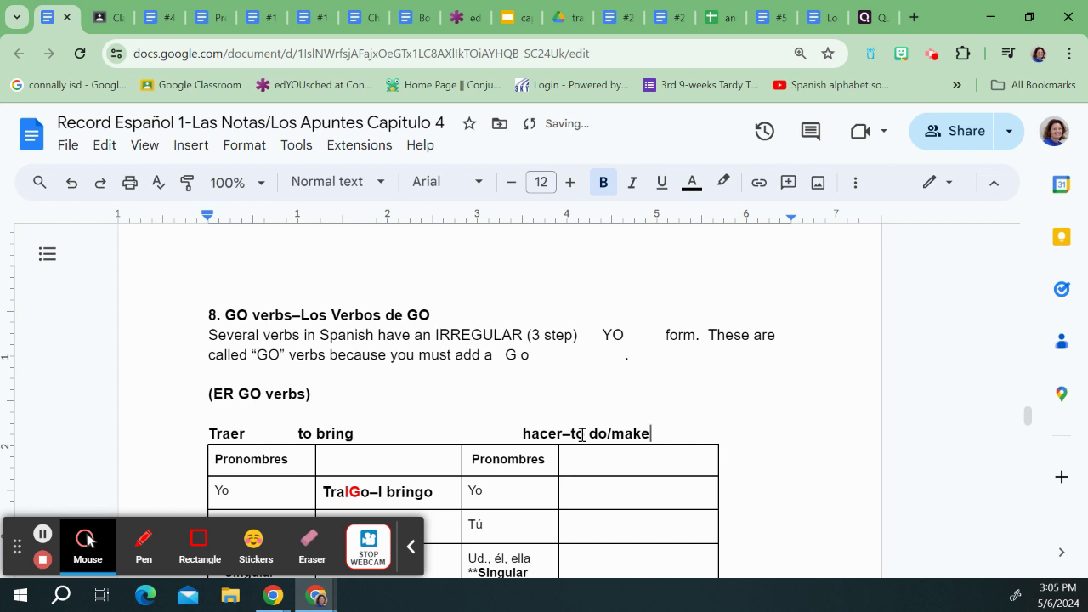
# Step: Copy the stem 'hac' from hacer into each of the five conjugation cells
pyautogui.click(614, 496)
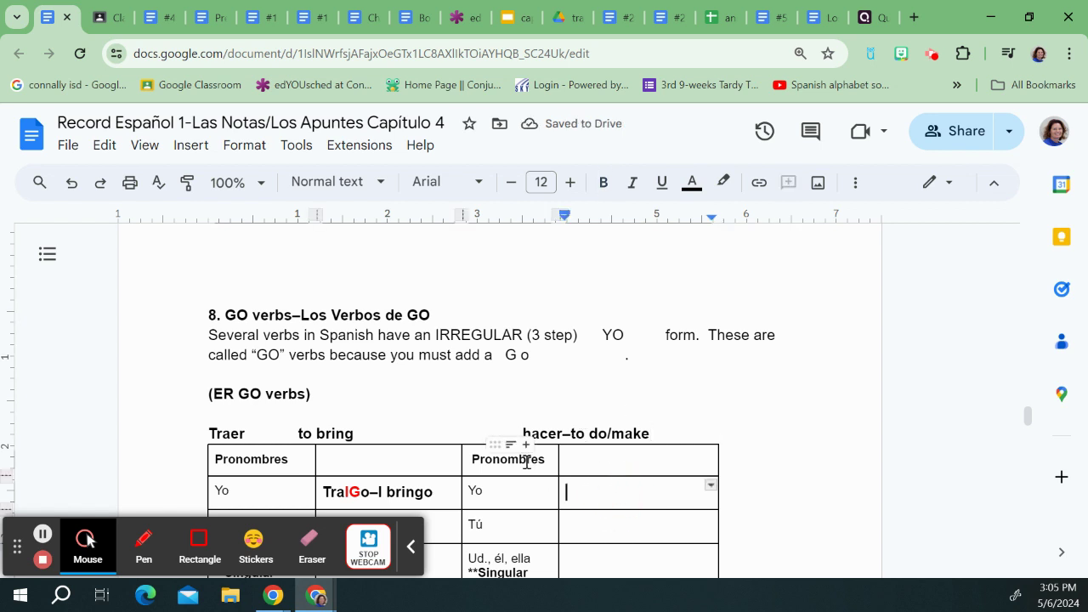
pyautogui.click(542, 434)
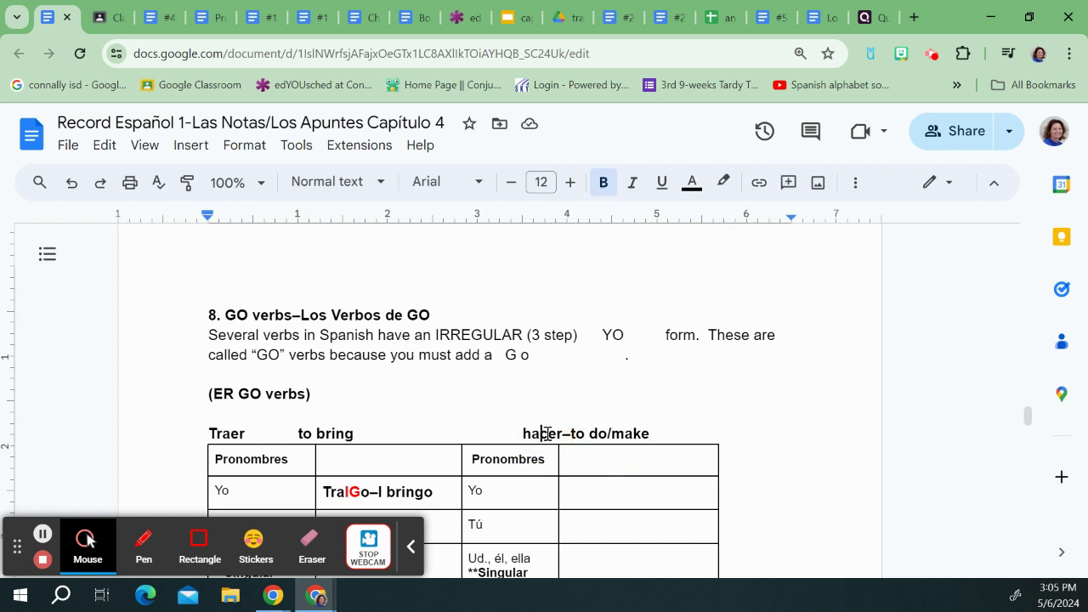
pyautogui.moveTo(548, 434); pyautogui.dragTo(522, 434)
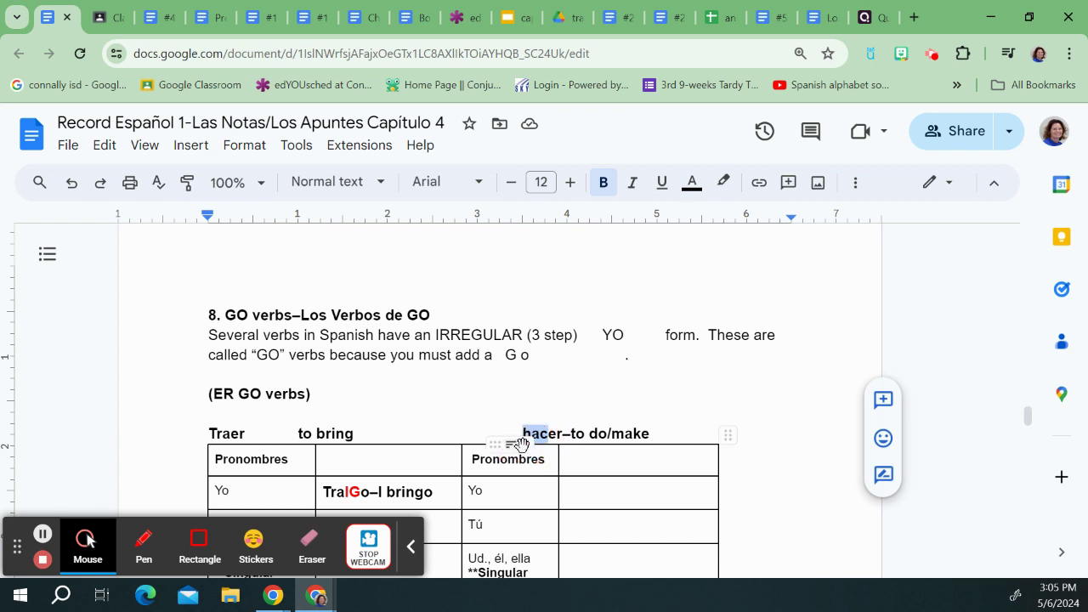
pyautogui.hotkey('ctrl', 'c')
pyautogui.scroll(-2, 520, 444)
pyautogui.click(617, 325)
pyautogui.hotkey('ctrl', 'v')
pyautogui.click(610, 357)
pyautogui.hotkey('ctrl', 'v')
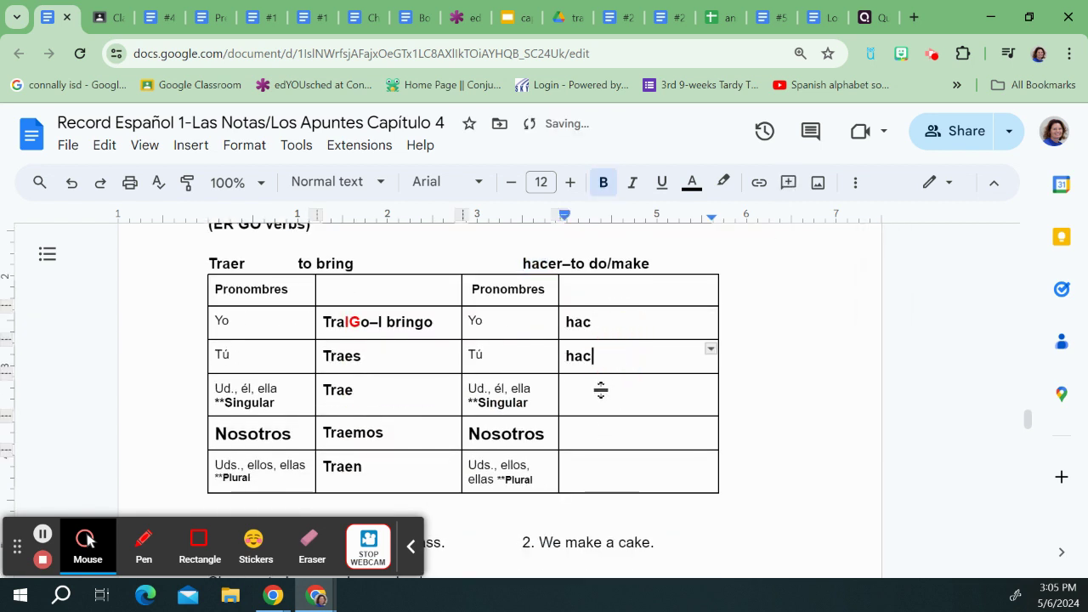
pyautogui.click(600, 393)
pyautogui.hotkey('ctrl', 'v')
pyautogui.click(597, 435)
pyautogui.hotkey('ctrl', 'v')
pyautogui.click(598, 474)
pyautogui.hotkey('ctrl', 'v')
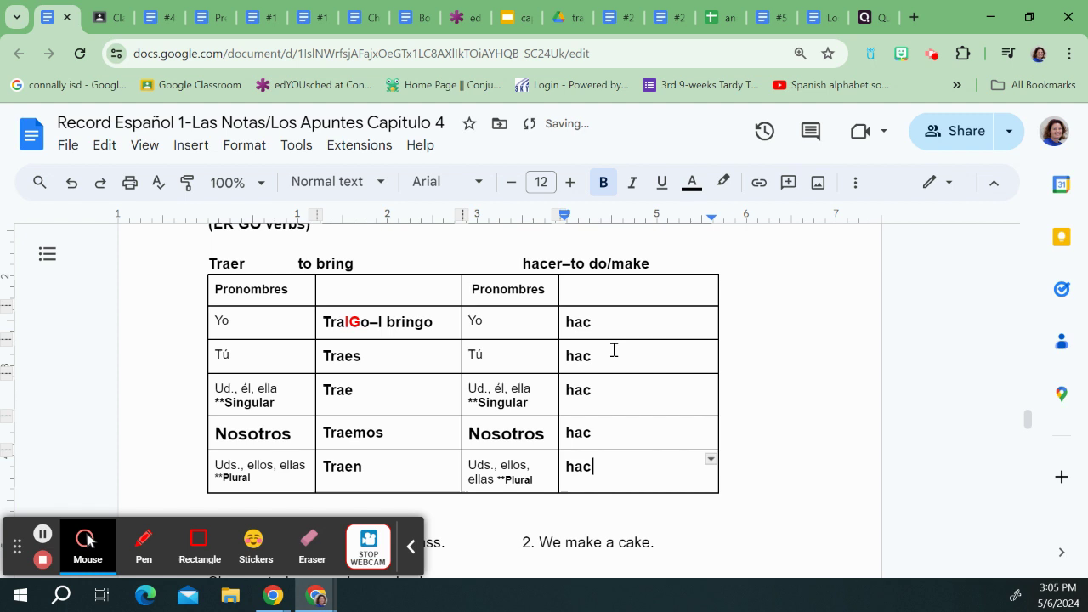
# Step: Add the endings o, es, e, emos, en to form haco, haces, hace, hacemos, hacen
pyautogui.click(608, 326)
pyautogui.write('o')
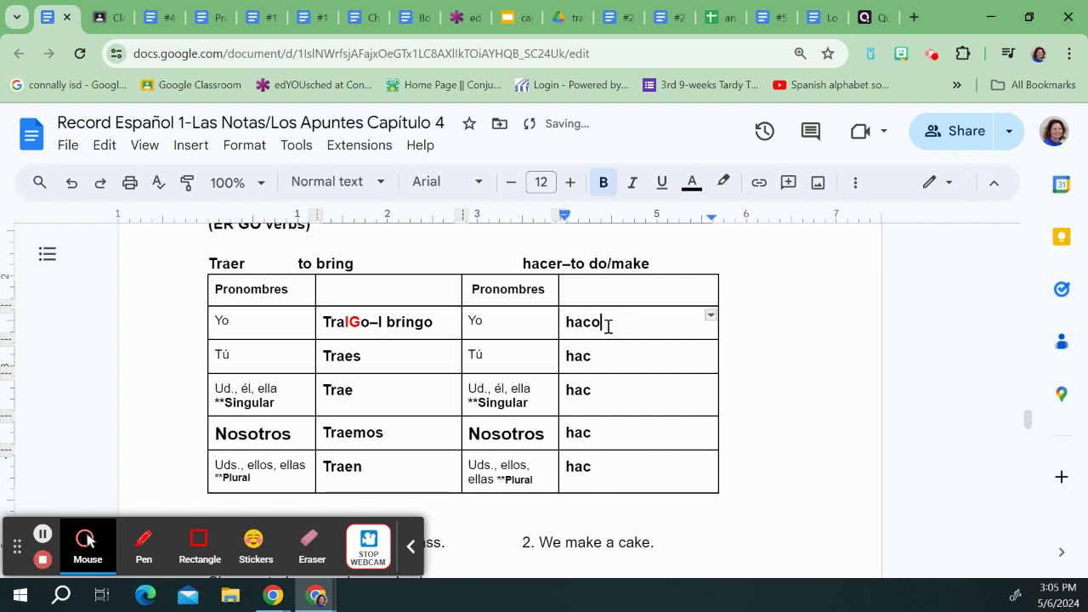
pyautogui.click(609, 358)
pyautogui.write('es')
pyautogui.click(614, 392)
pyautogui.write('e')
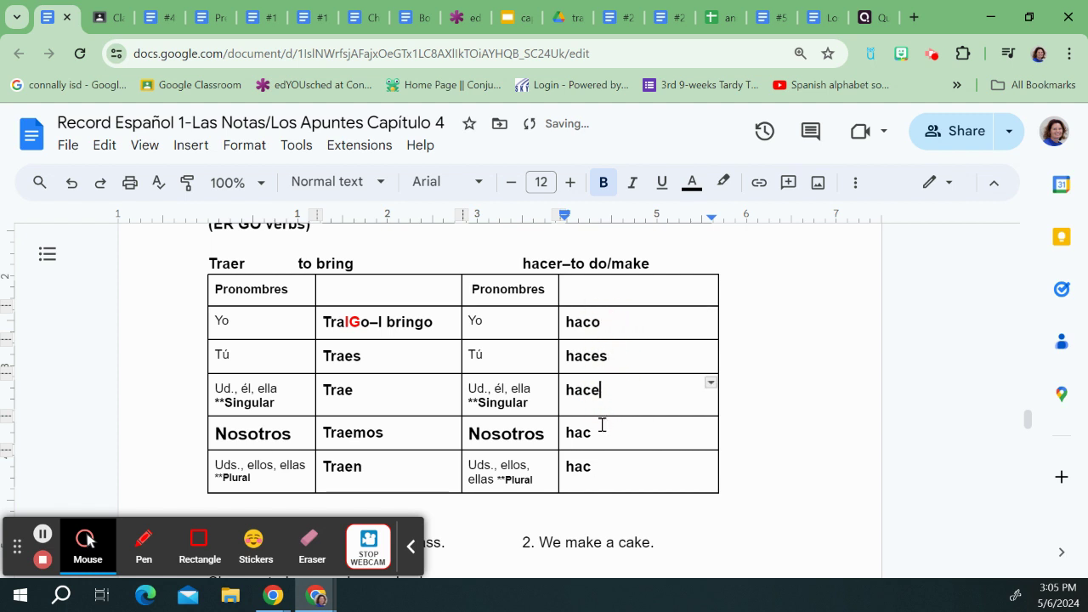
pyautogui.click(602, 432)
pyautogui.write('emos')
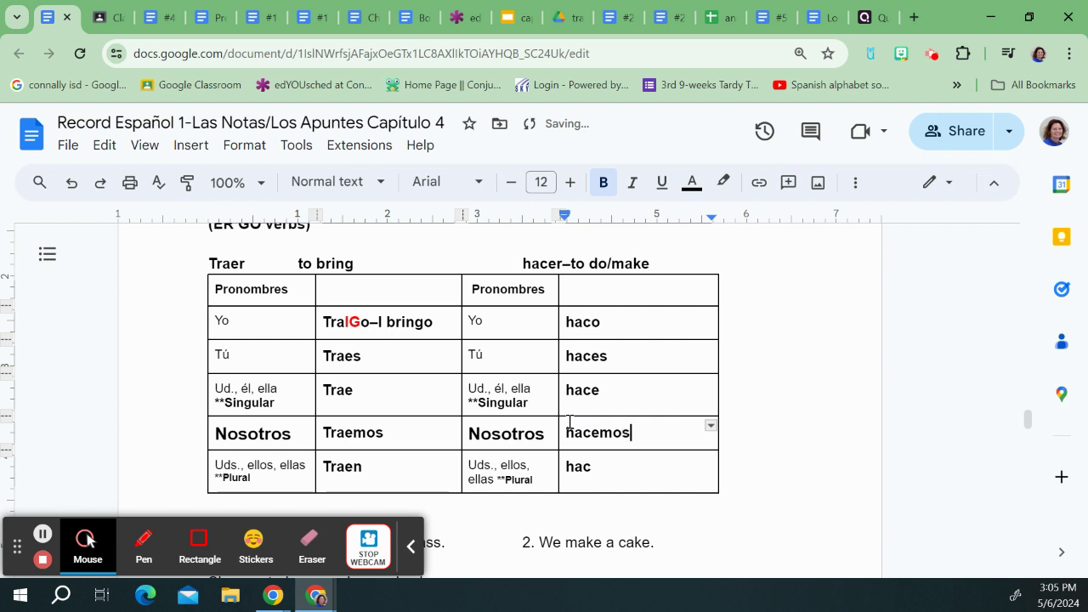
pyautogui.click(617, 465)
pyautogui.write('en')
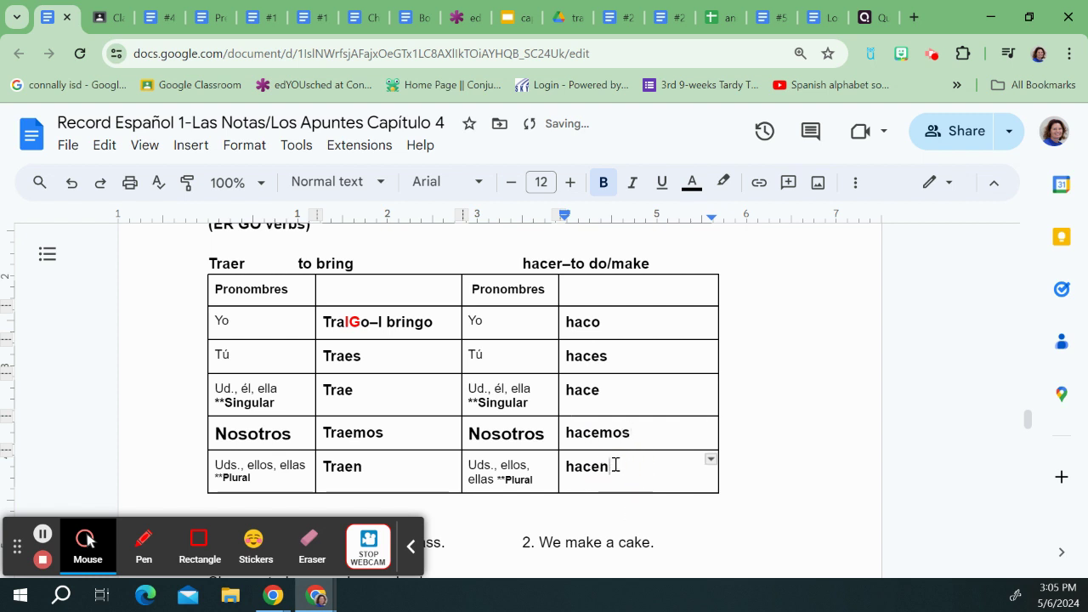
# Step: Change haco to haGo with a red G and append '–I do/I make'
pyautogui.click(595, 323)
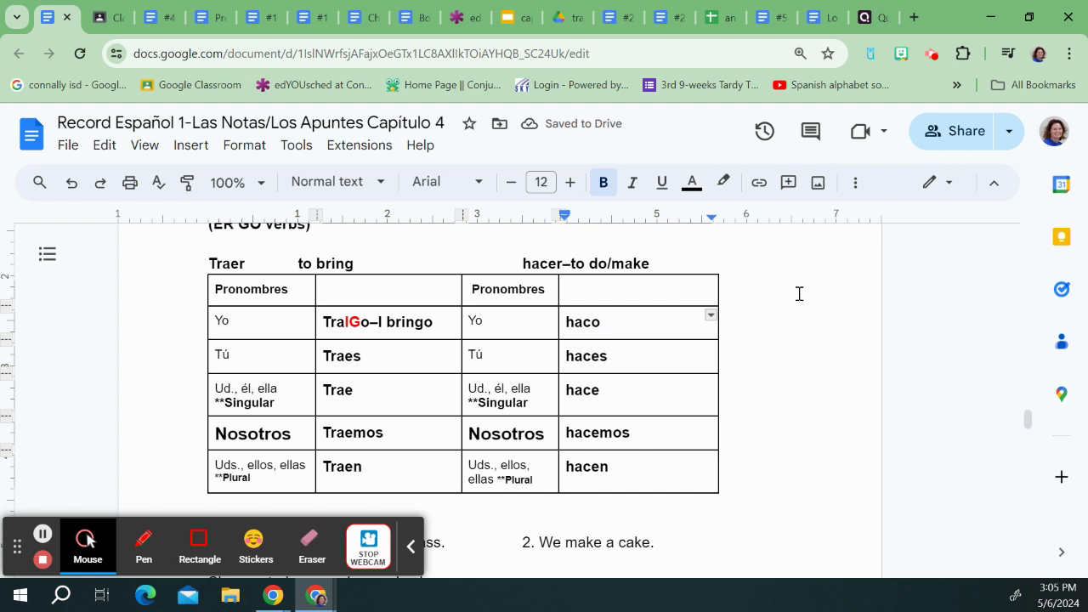
pyautogui.press('BackSpace')
pyautogui.write('G')
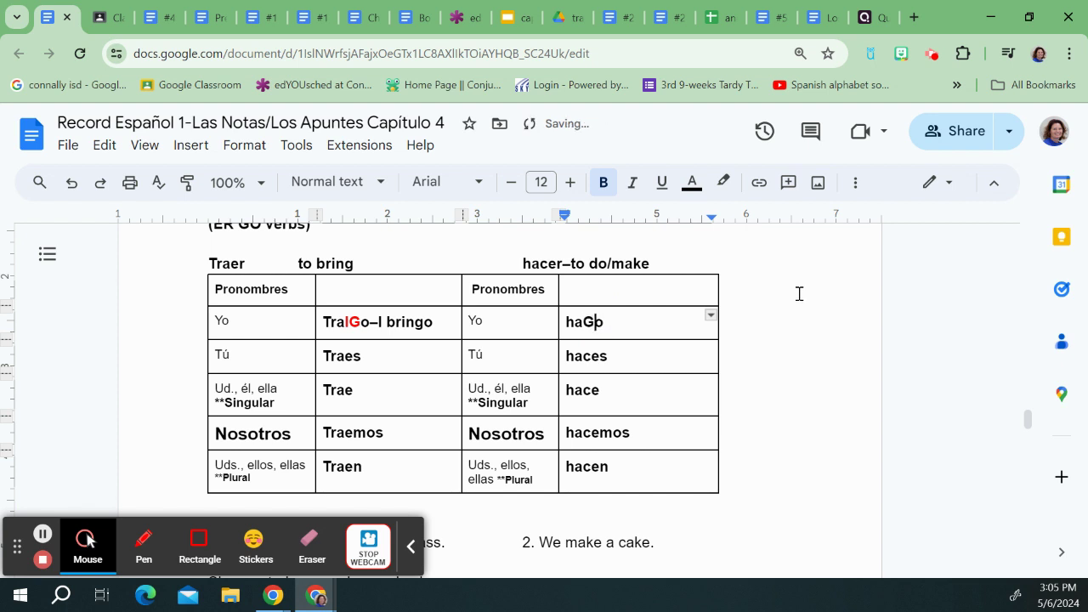
pyautogui.click(589, 320)
pyautogui.moveTo(589, 321); pyautogui.dragTo(605, 320)
pyautogui.click(692, 182)
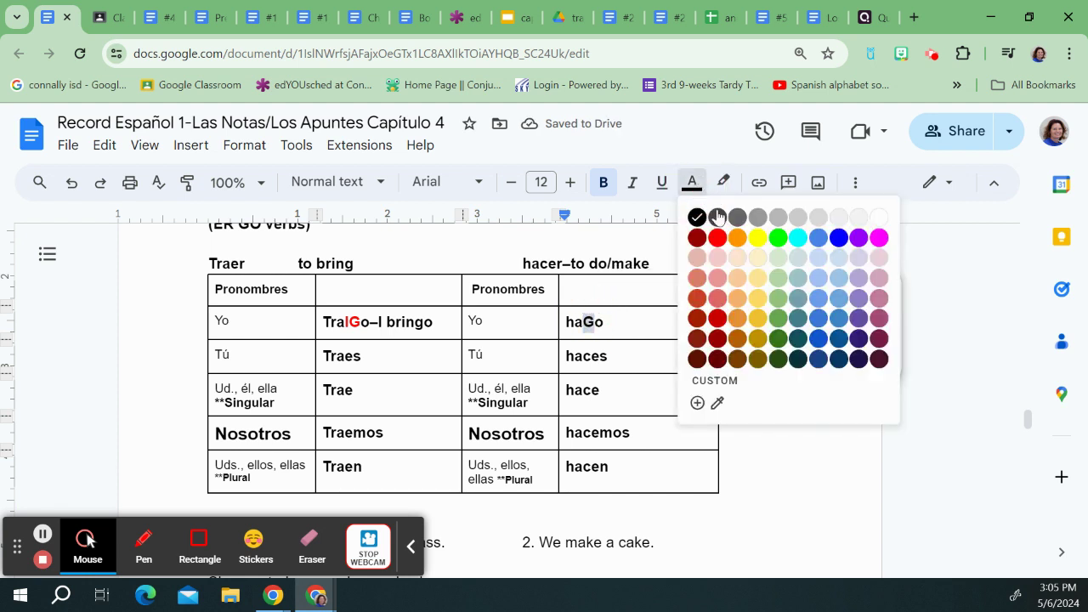
pyautogui.click(718, 237)
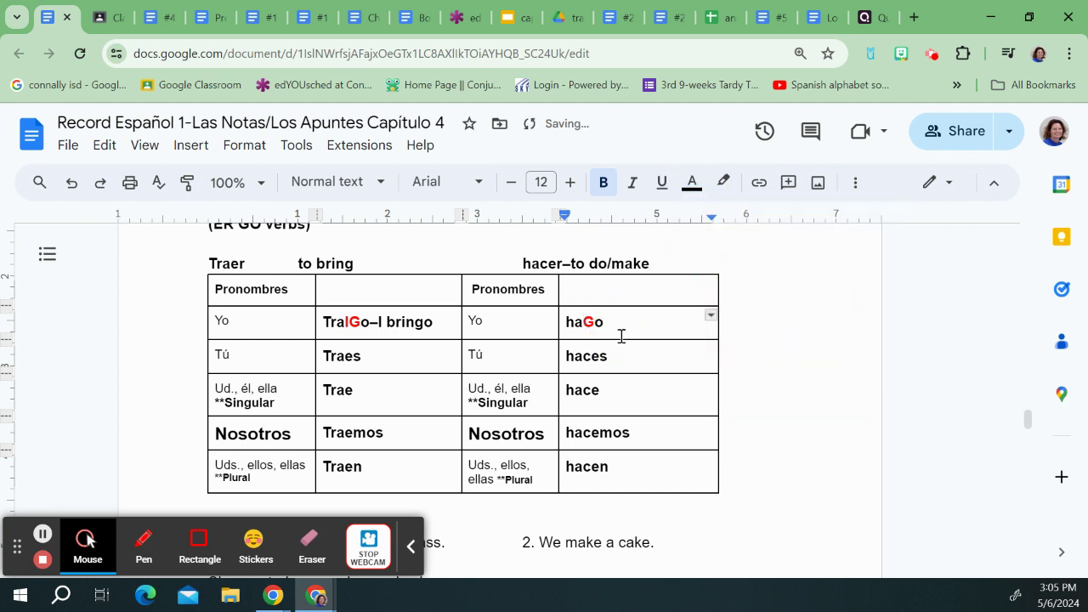
pyautogui.write('–I do/I amke')
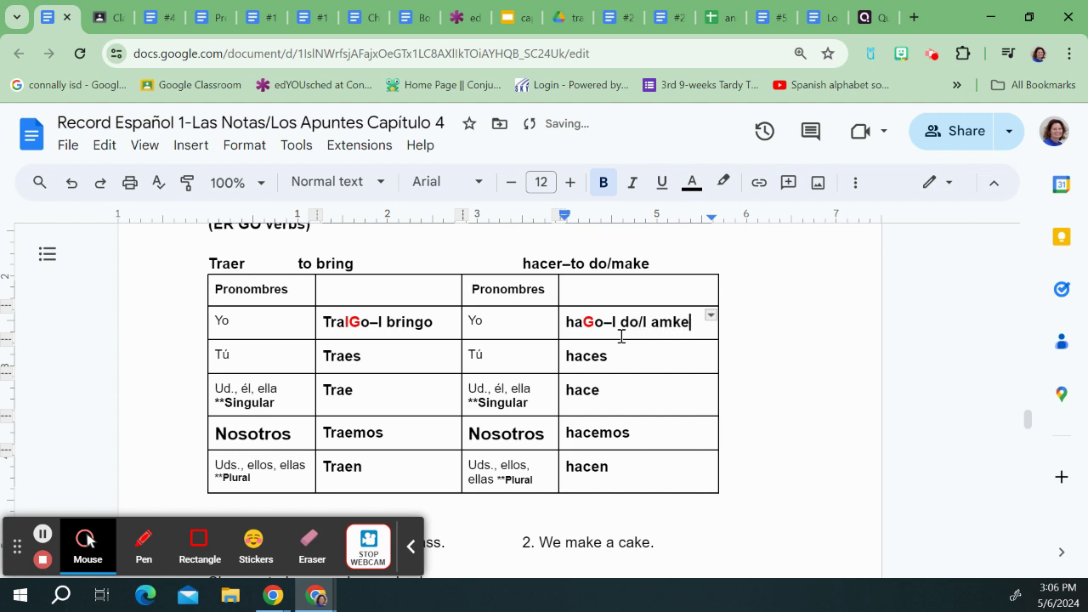
pyautogui.press('BackSpace')
pyautogui.press('BackSpace')
pyautogui.press('BackSpace')
pyautogui.press('BackSpace')
# Step: Finish the 'make' gloss and add 'Hacemos un pastel.' under sentence 2
pyautogui.write('make')
pyautogui.scroll(-3, 622, 331)
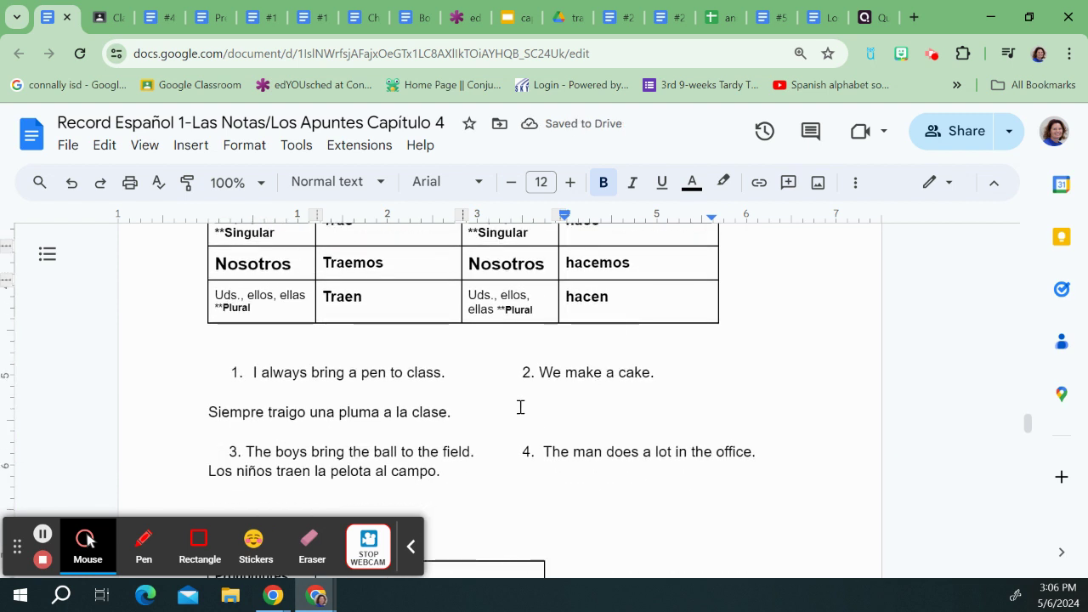
pyautogui.click(517, 411)
pyautogui.press('Tab')
pyautogui.press('Tab')
pyautogui.write('Hacemo')
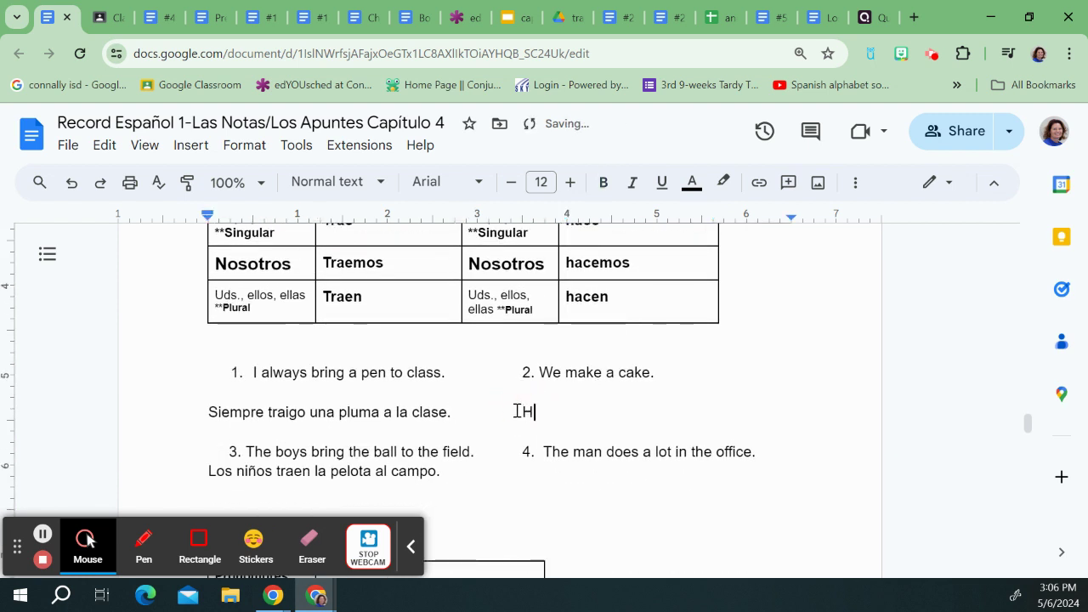
pyautogui.write('s un pastel.')
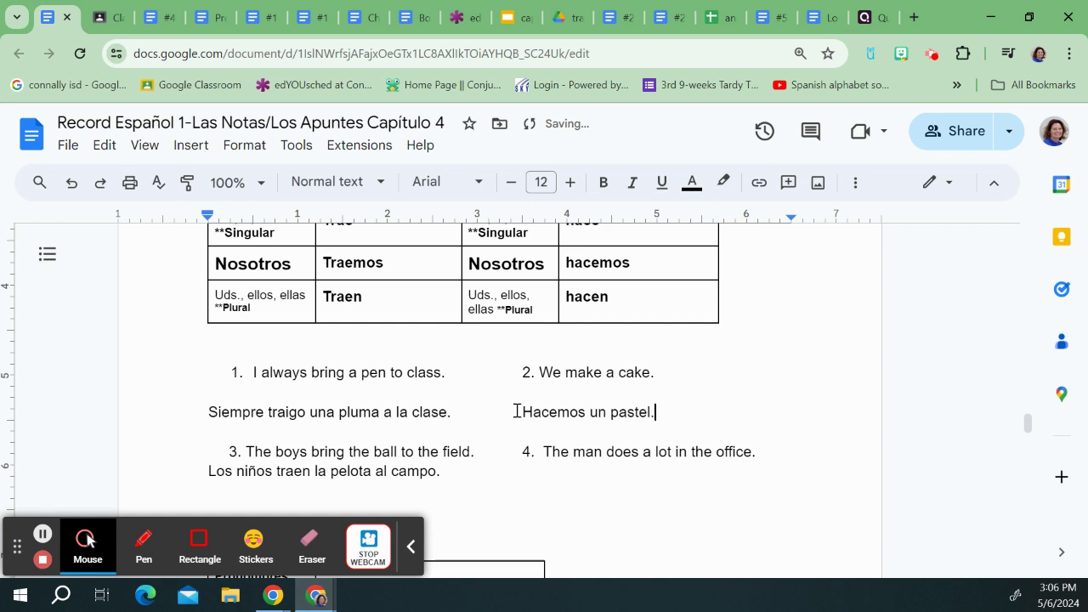
# Step: Add 'El hombre hace mucho en la oficina.' under example 4
pyautogui.click(495, 474)
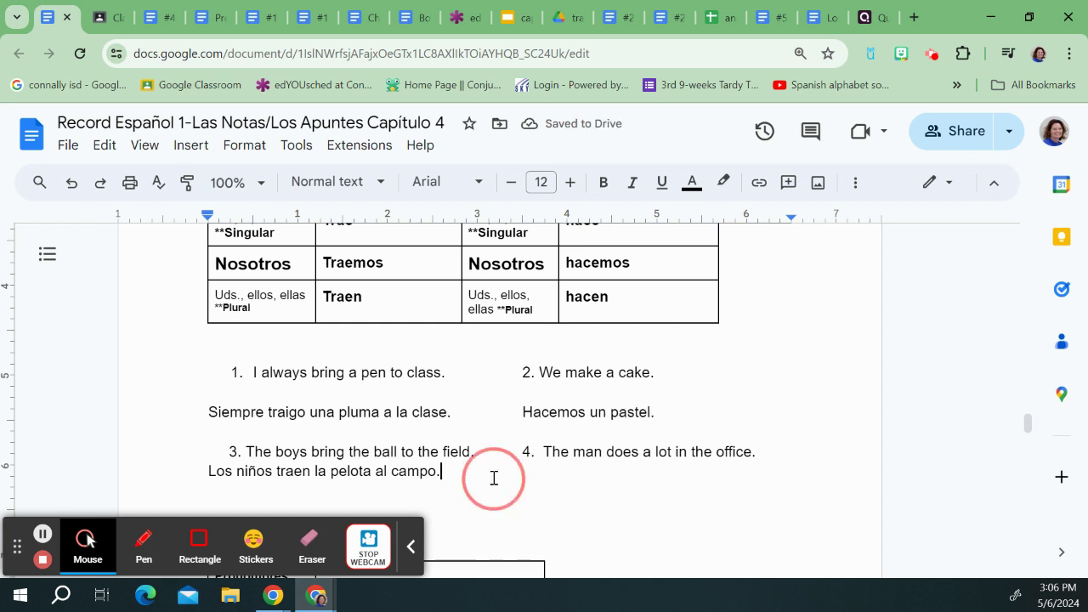
pyautogui.press('Tab')
pyautogui.press('Tab')
pyautogui.write('El hombre hace')
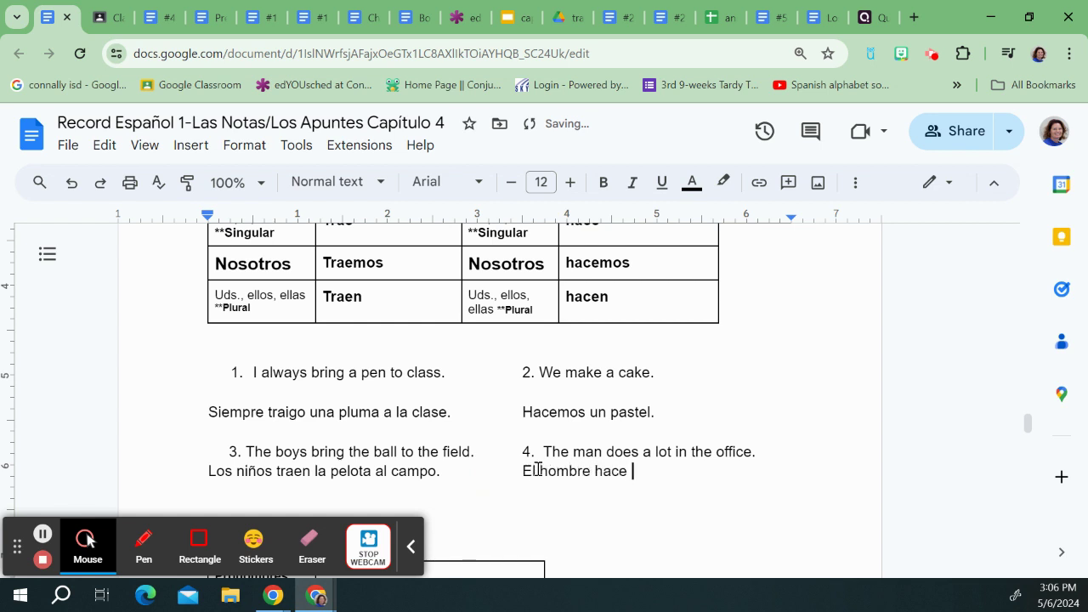
pyautogui.write(' mucho en la oficina.')
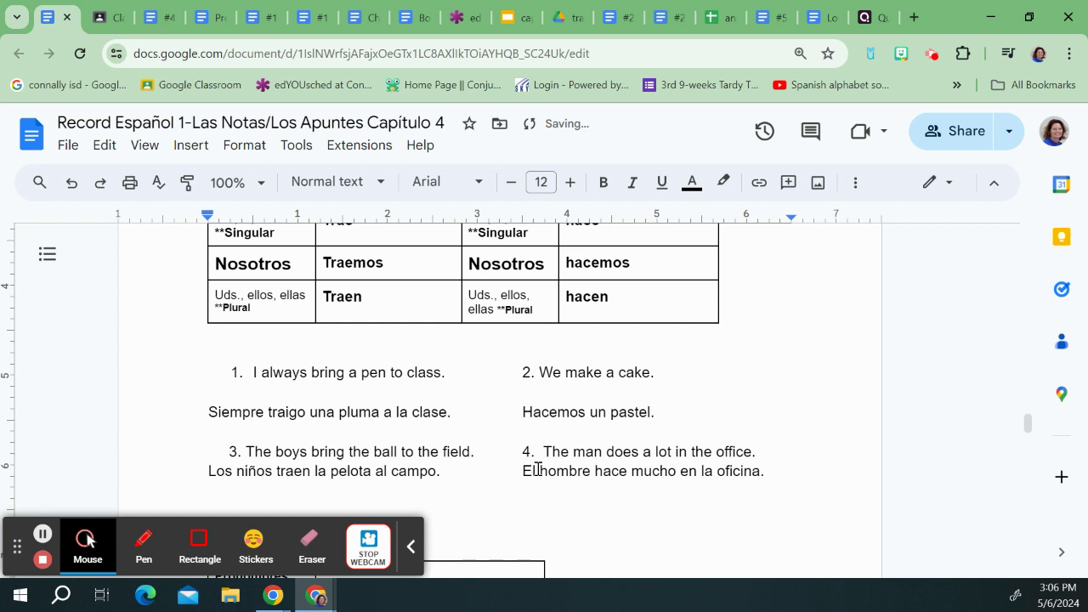
# Step: Add the meaning '-to put /place' after the poner heading
pyautogui.scroll(-2, 538, 470)
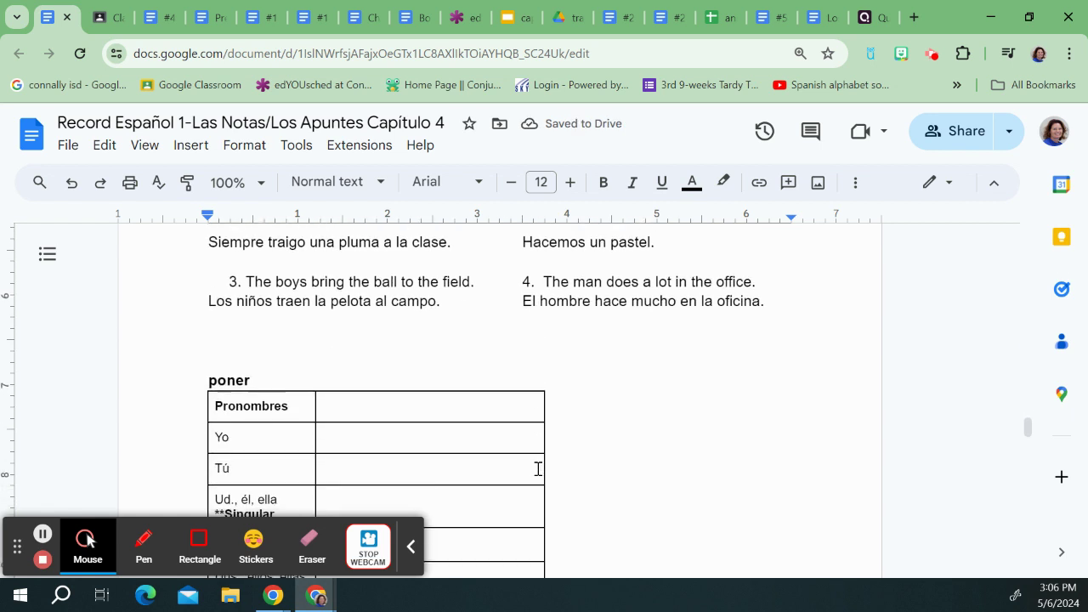
pyautogui.click(278, 380)
pyautogui.write('-to put')
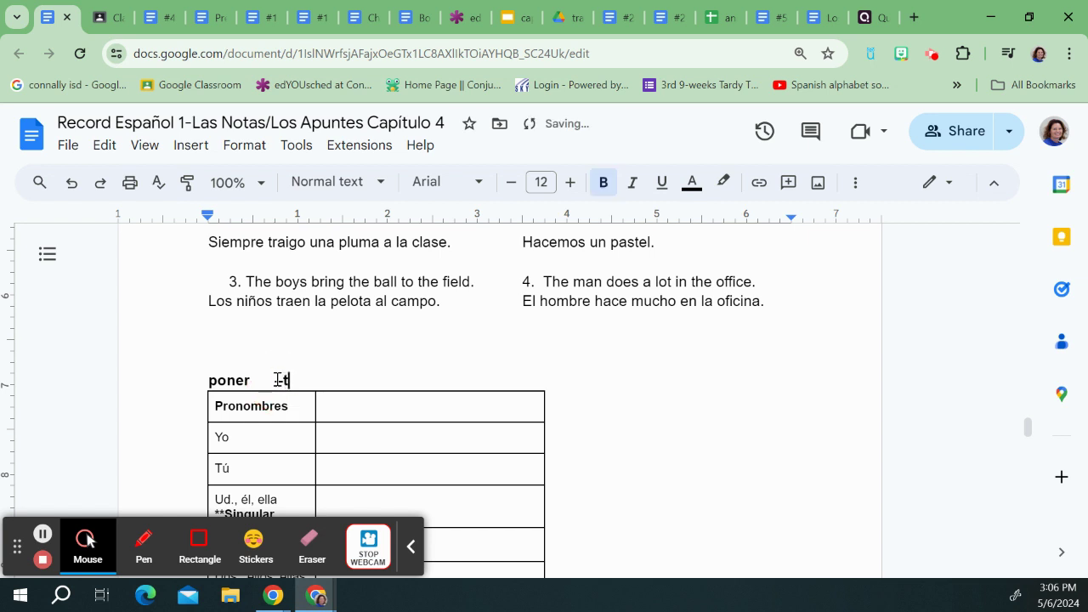
pyautogui.write(' /place')
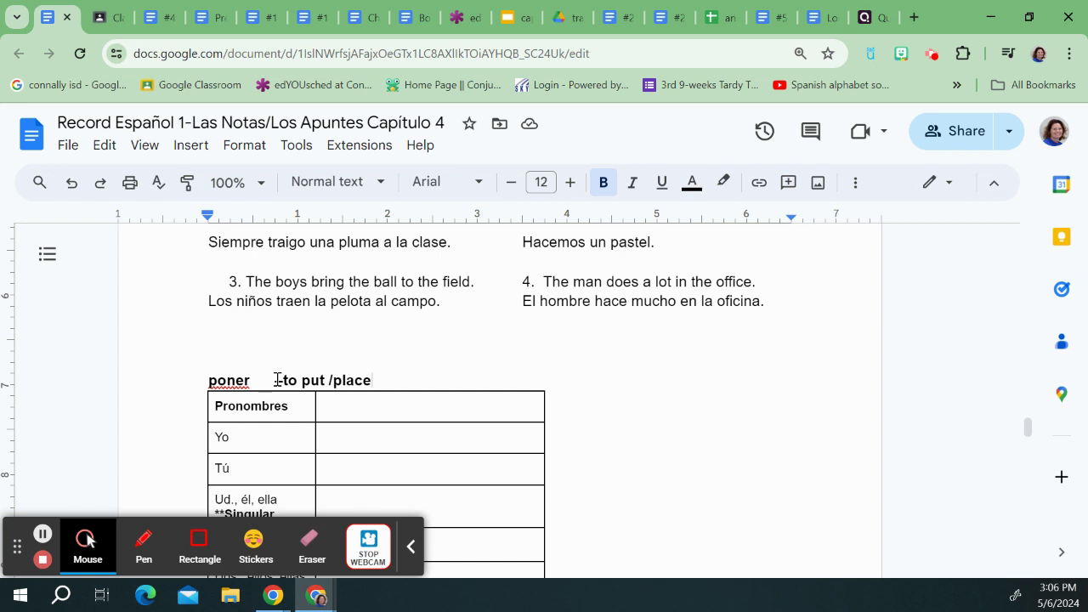
# Step: Paste the stem 'pon' into each of the five poner conjugation cells
pyautogui.click(219, 381)
pyautogui.doubleClick(211, 380)
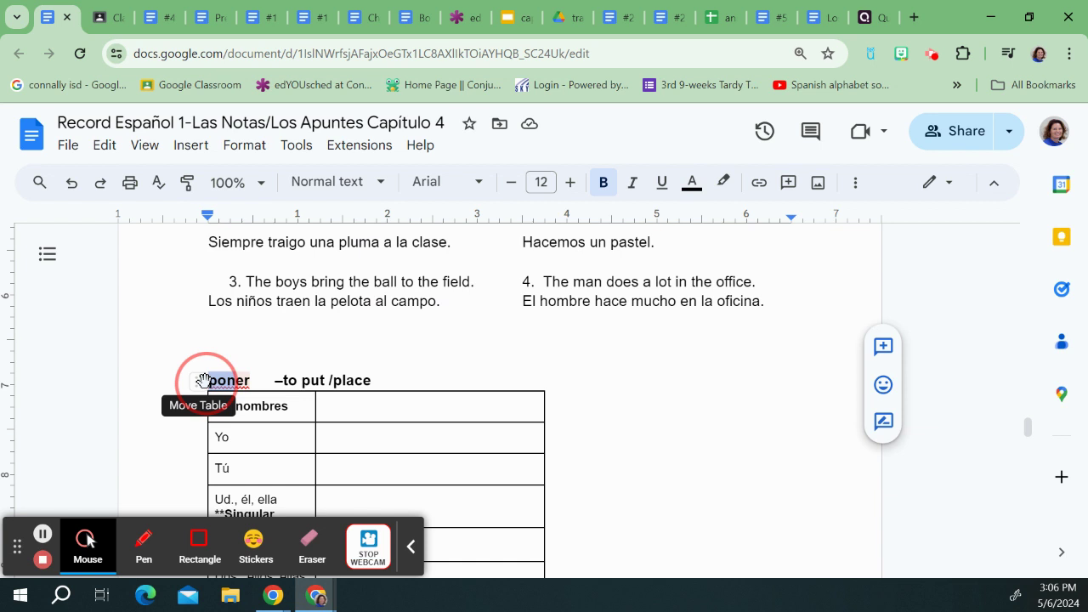
pyautogui.click(433, 434)
pyautogui.write('pon')
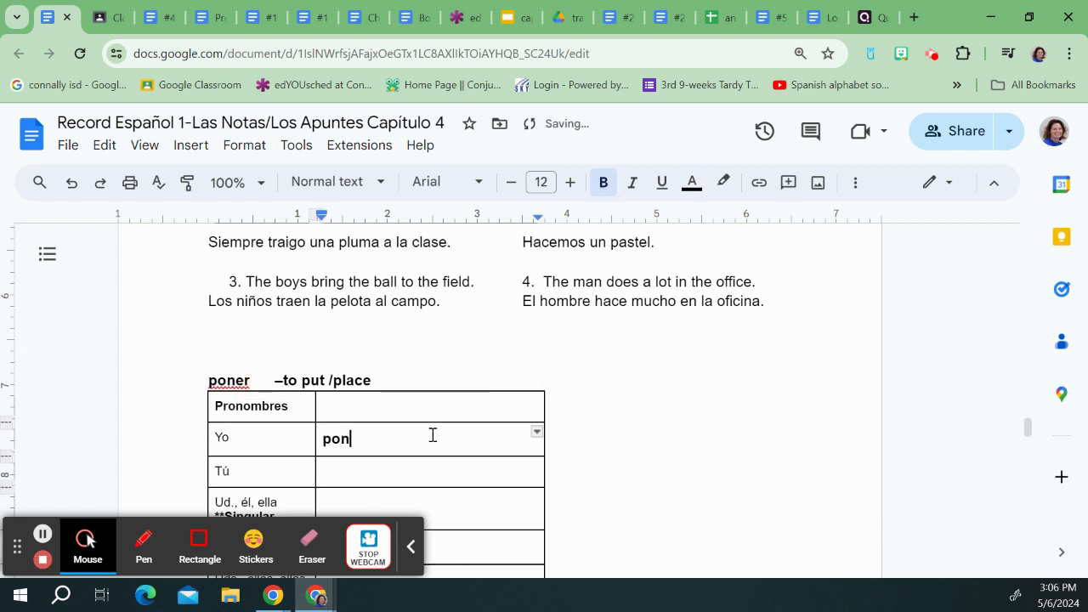
pyautogui.scroll(-2, 403, 340)
pyautogui.click(386, 312)
pyautogui.write('pon')
pyautogui.click(373, 342)
pyautogui.write('pon')
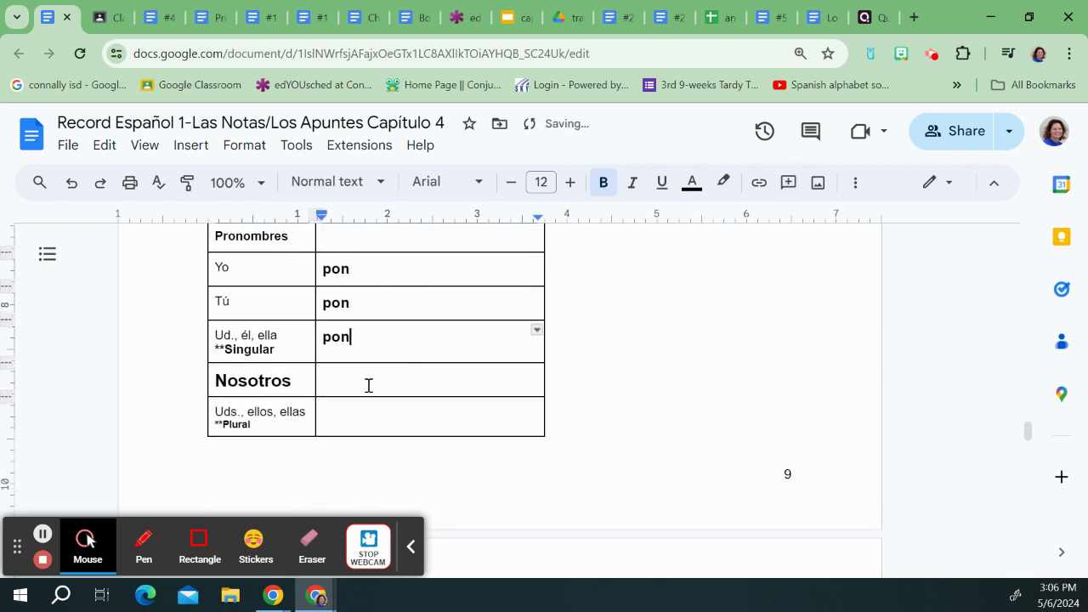
pyautogui.click(367, 382)
pyautogui.write('pon')
pyautogui.click(365, 413)
pyautogui.write('pon')
# Step: Add the endings to form pono, pones, pone, ponemos, ponen
pyautogui.click(374, 274)
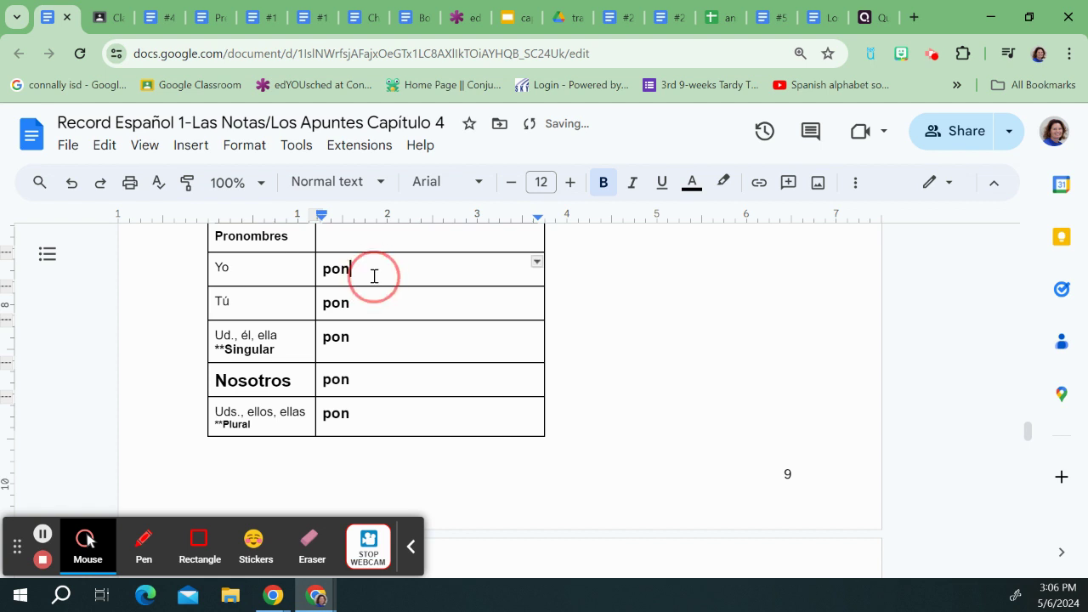
pyautogui.write('o')
pyautogui.press('Down')
pyautogui.write('es')
pyautogui.press('Down')
pyautogui.write('e')
pyautogui.press('Down')
pyautogui.write('esmo')
pyautogui.press('BackSpace')
pyautogui.press('BackSpace')
pyautogui.press('BackSpace')
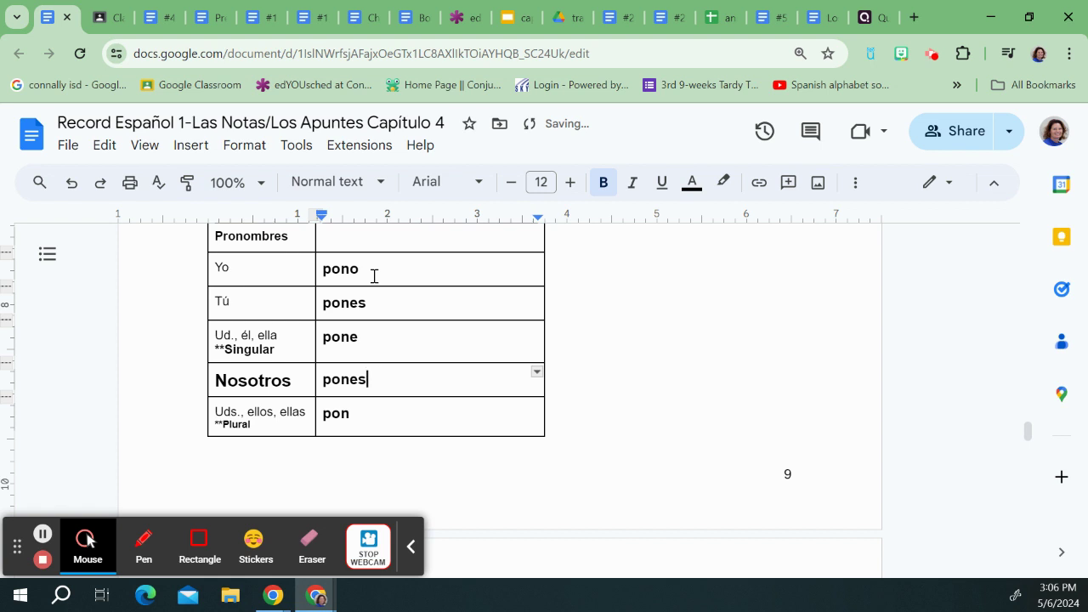
pyautogui.write('mos')
pyautogui.press('Down')
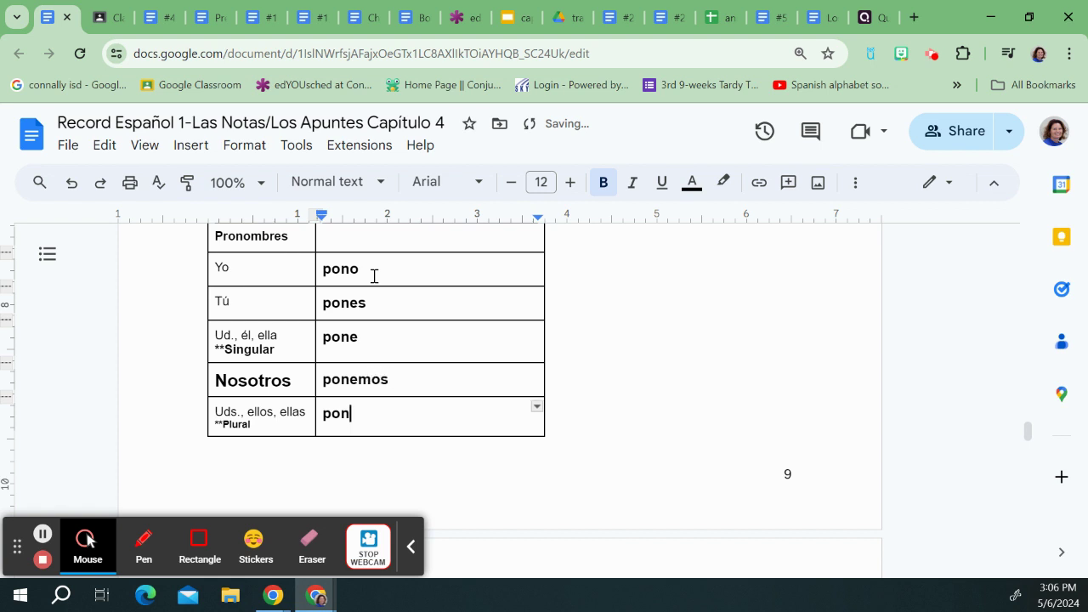
pyautogui.write('en')
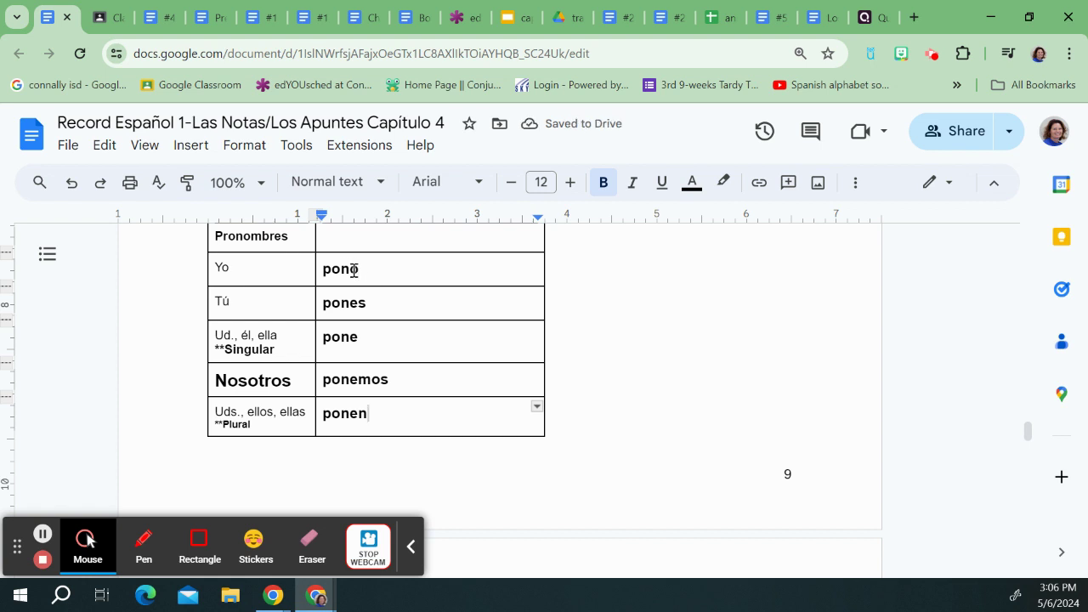
# Step: Insert G to make ponGo and colour the G red
pyautogui.click(351, 269)
pyautogui.write('G')
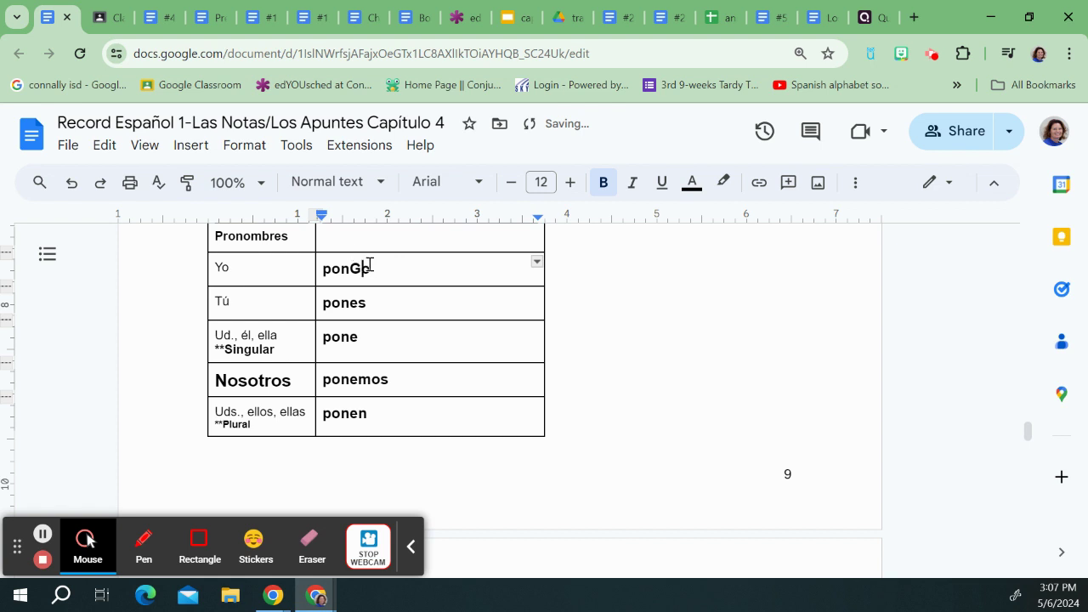
pyautogui.moveTo(369, 267); pyautogui.dragTo(351, 269)
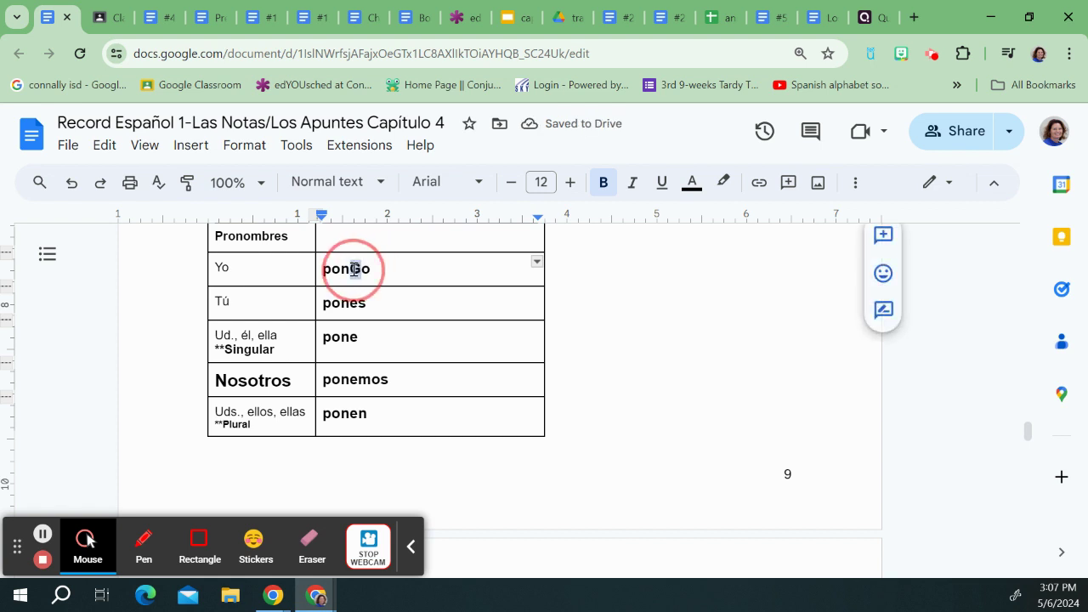
pyautogui.click(694, 184)
pyautogui.click(709, 234)
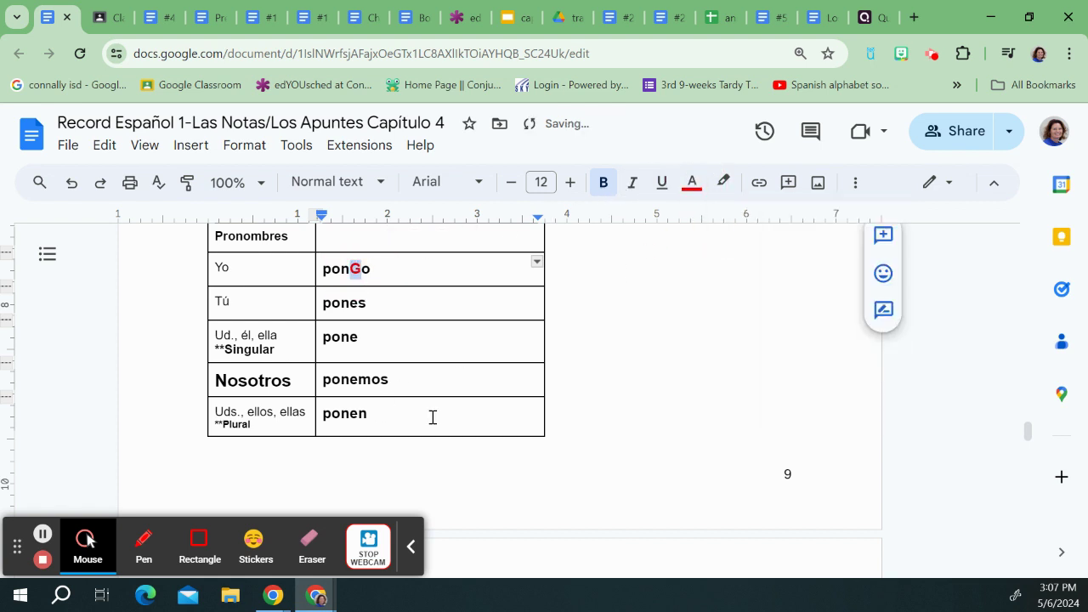
pyautogui.scroll(-3, 430, 417)
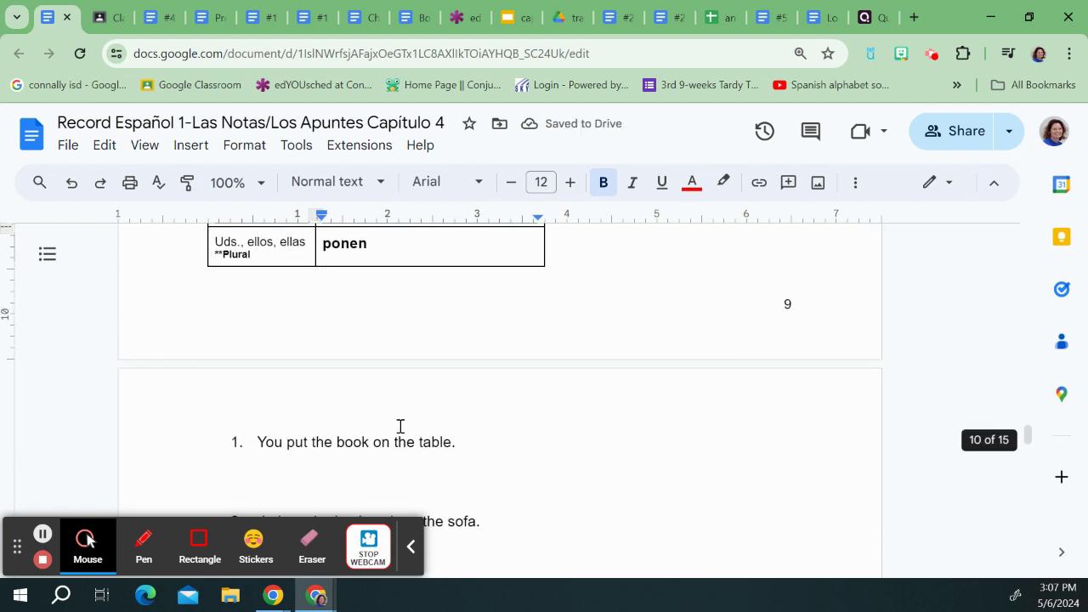
# Step: Add 'Usted pone el libro en la mesa.' under example 1, fixing the 'meas' typo
pyautogui.click(294, 459)
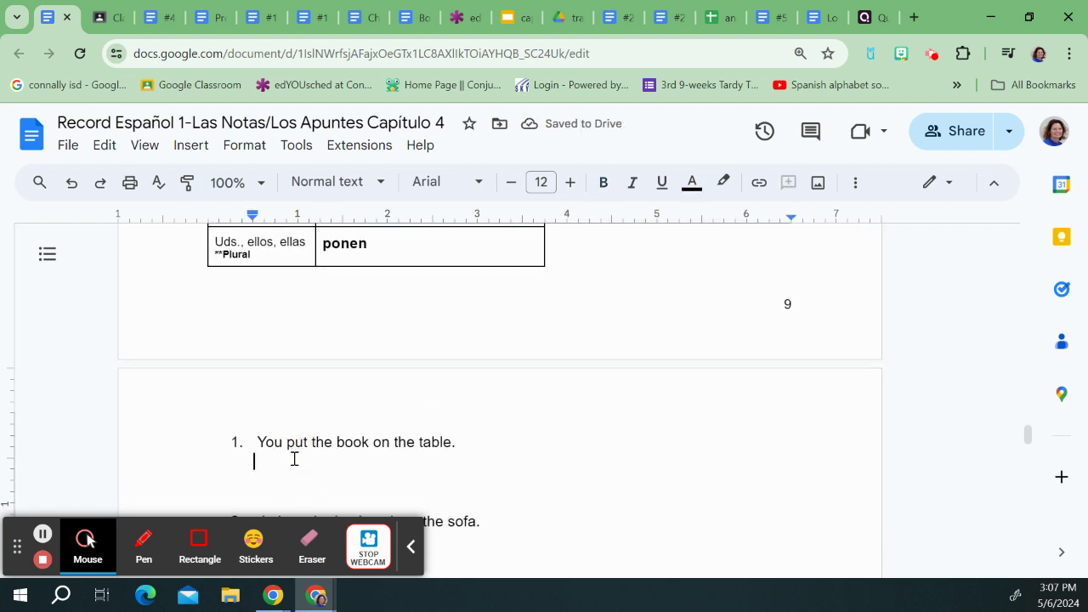
pyautogui.write('Usted')
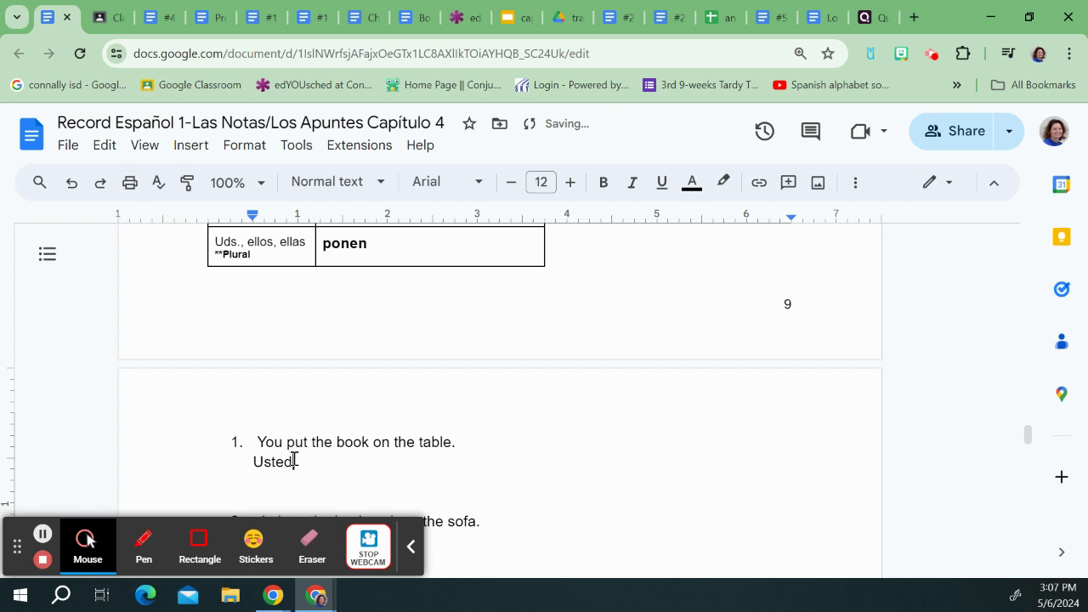
pyautogui.write(' pone')
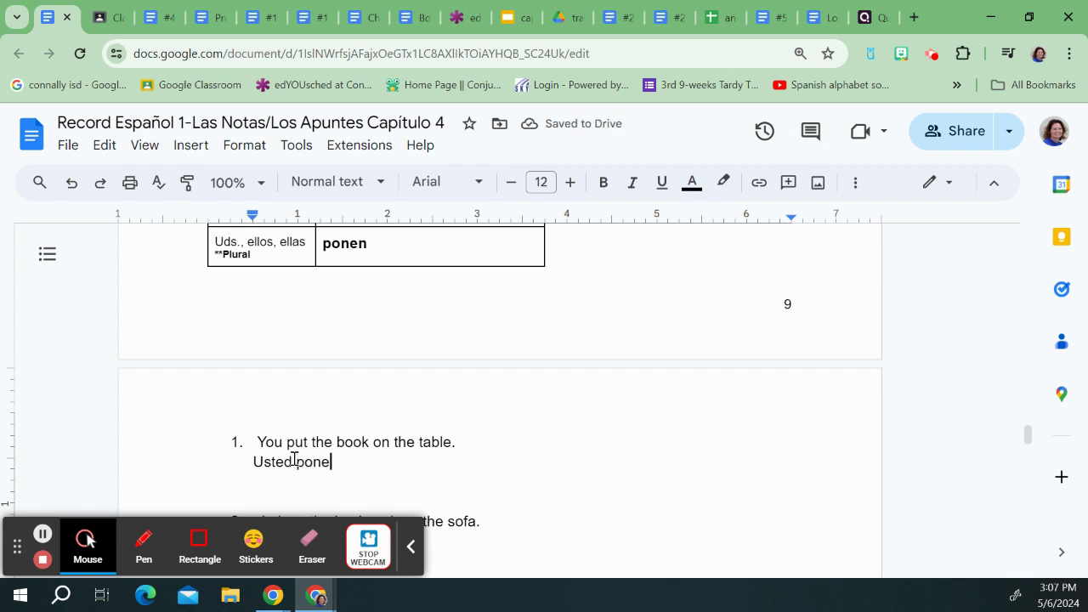
pyautogui.write(' el libro en la meas.')
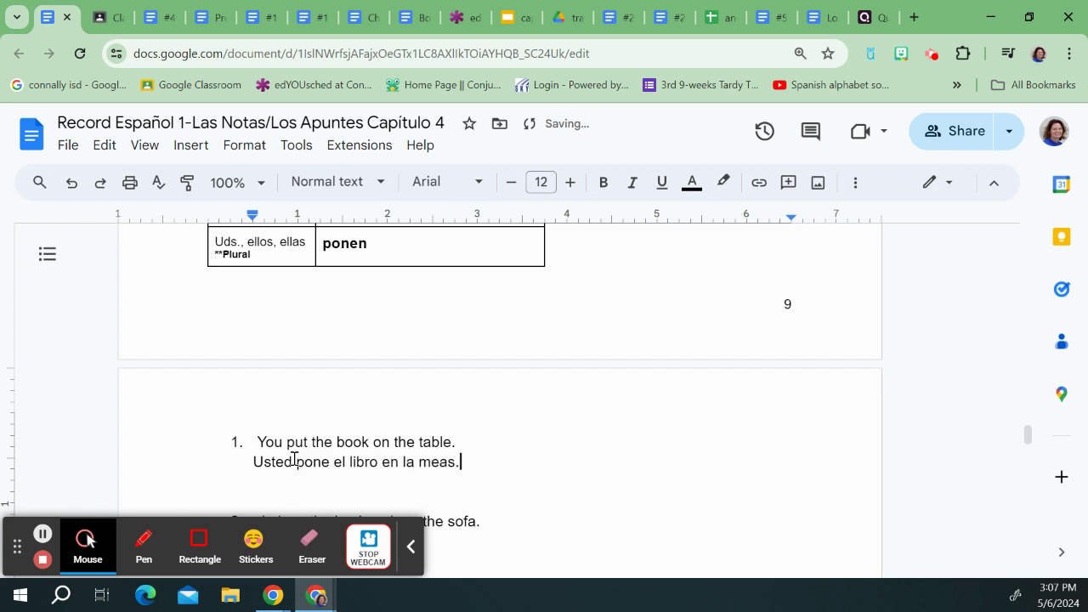
pyautogui.press('BackSpace')
pyautogui.press('BackSpace')
pyautogui.press('BackSpace')
pyautogui.write('sa.')
# Step: Begin example 2's translation with 'Pongo la mochila en el sofá'
pyautogui.scroll(-1, 297, 462)
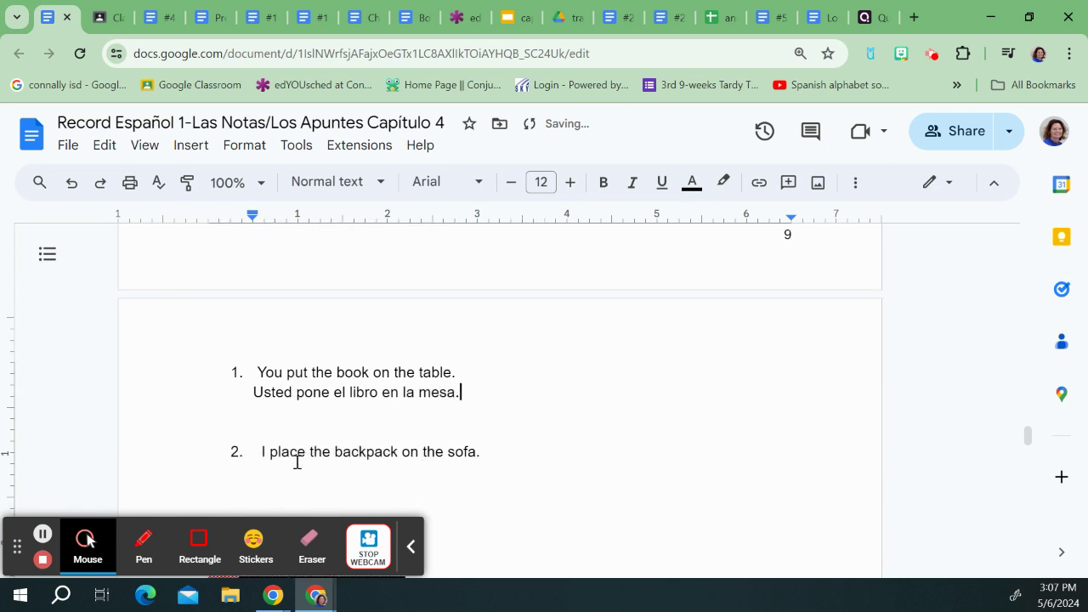
pyautogui.scroll(-1, 297, 462)
pyautogui.click(278, 374)
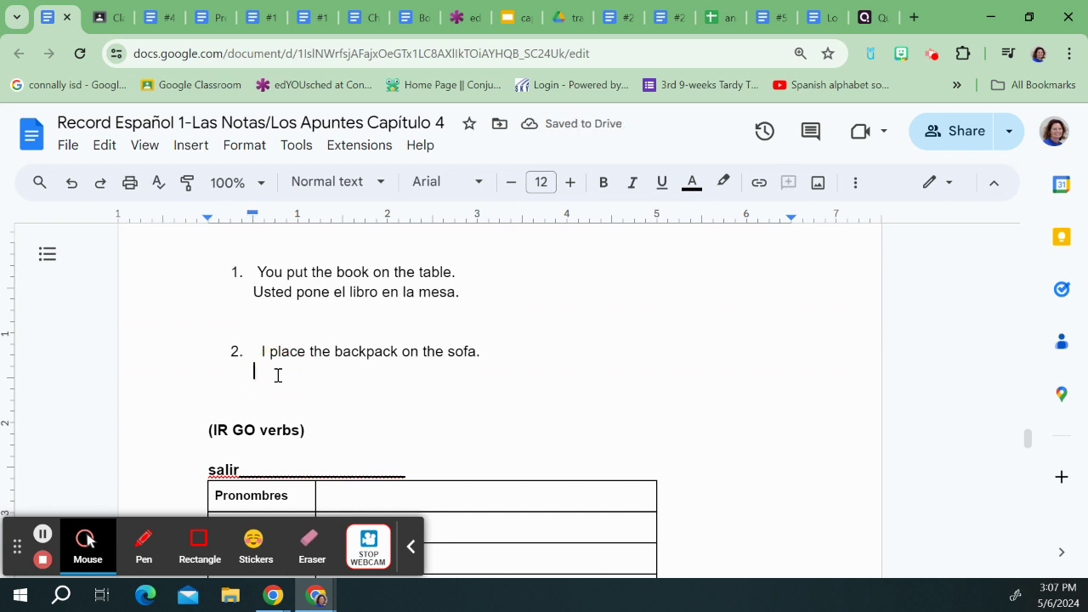
pyautogui.write('Pongo la')
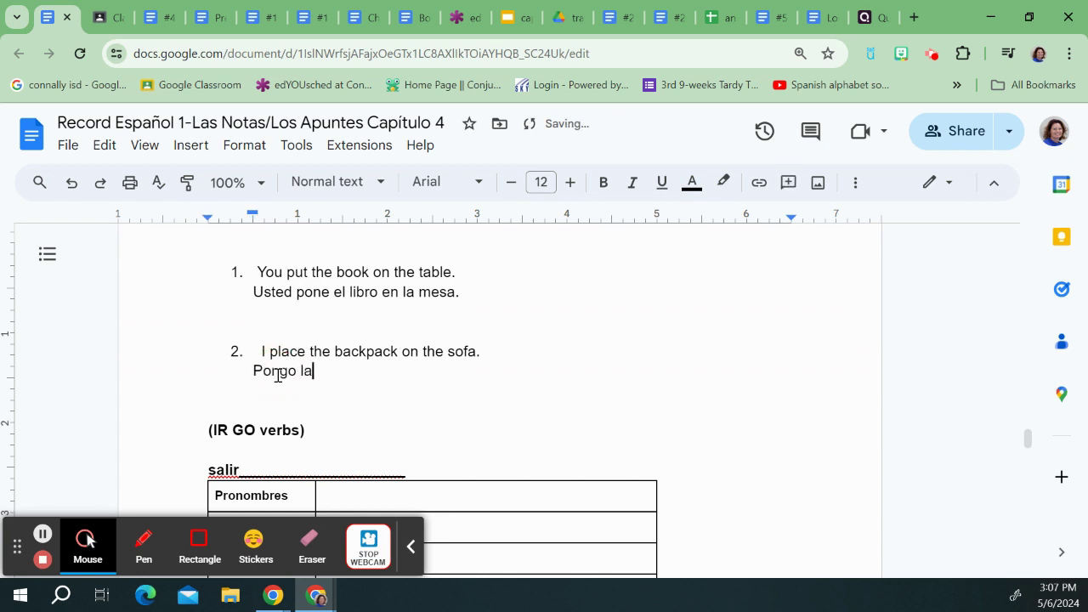
pyautogui.write(' mochila en el sof')
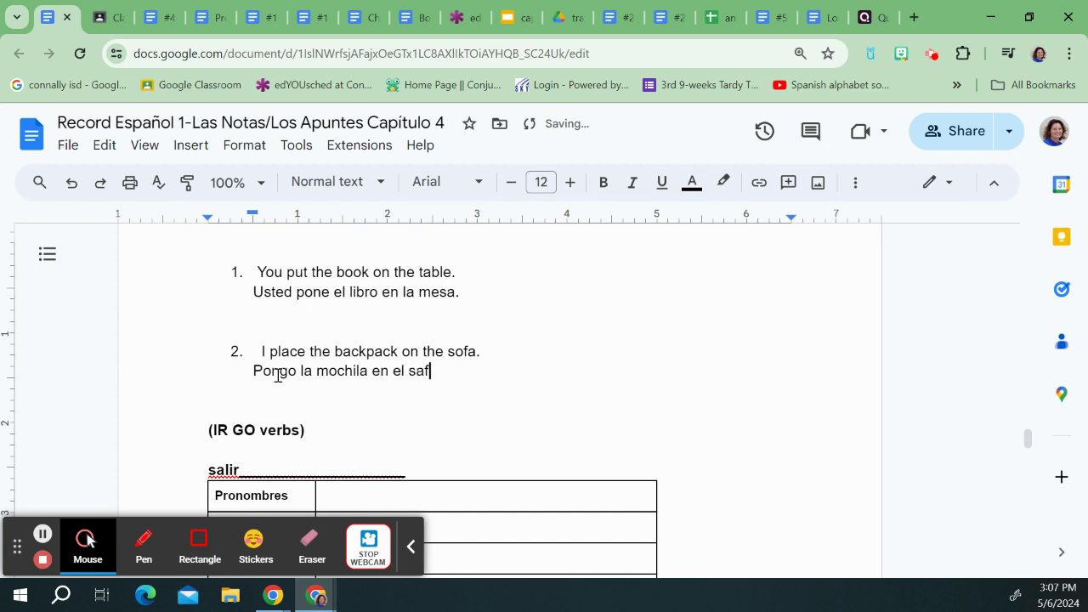
pyautogui.press('BackSpace')
pyautogui.press('BackSpace')
# Step: Finish the translation line with 'sofá', typing the accented á
pyautogui.write('of')
pyautogui.hotkey('alt', 'e')
pyautogui.write('á')
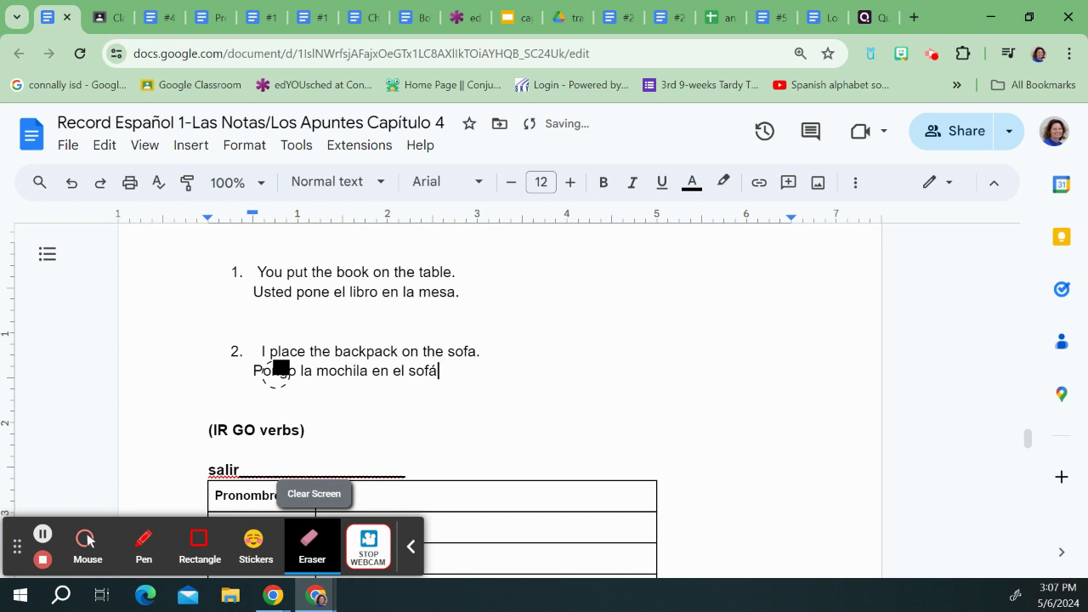